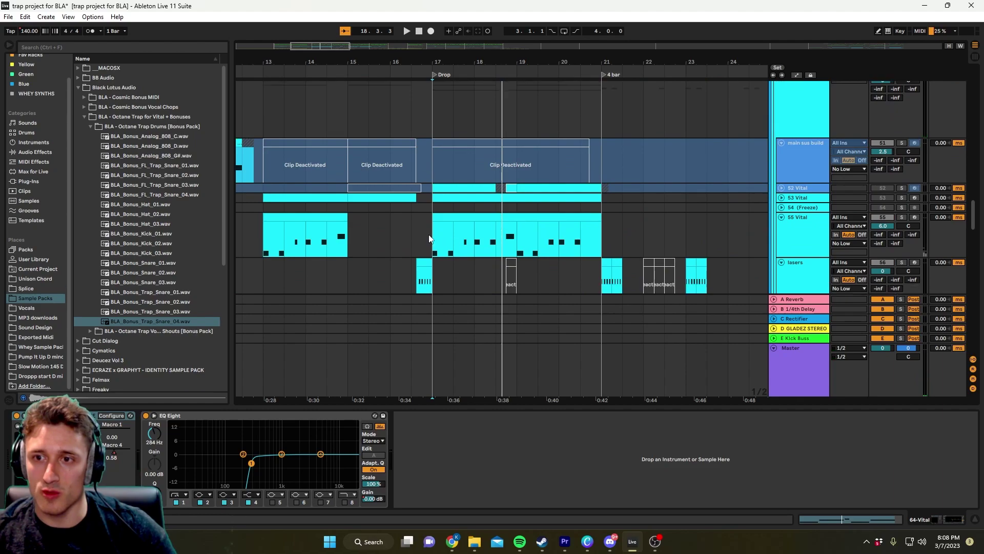
- Solo the 55 Vital track and play it back from the Drop marker
{"action": "left_click", "coordinate": [428, 233]}
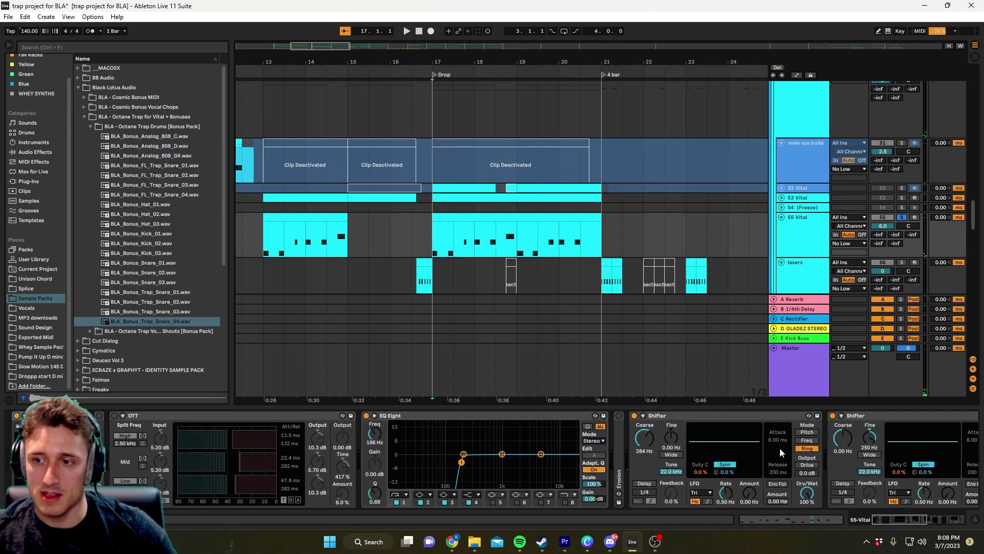
{"action": "key", "text": "space"}
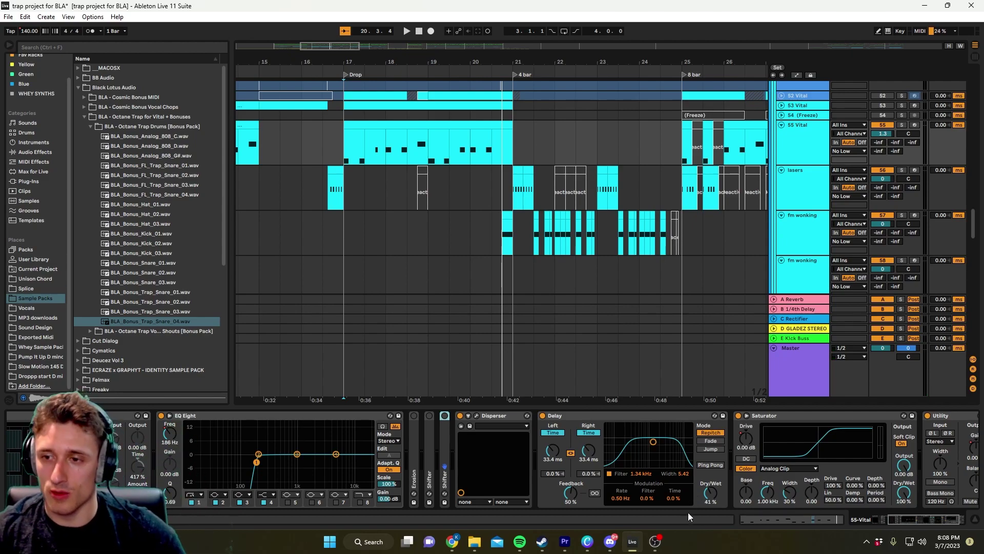
{"action": "scroll", "coordinate": [495, 272], "scroll_direction": "up", "scroll_amount": 5}
{"action": "scroll", "coordinate": [389, 266], "scroll_direction": "down", "scroll_amount": 6}
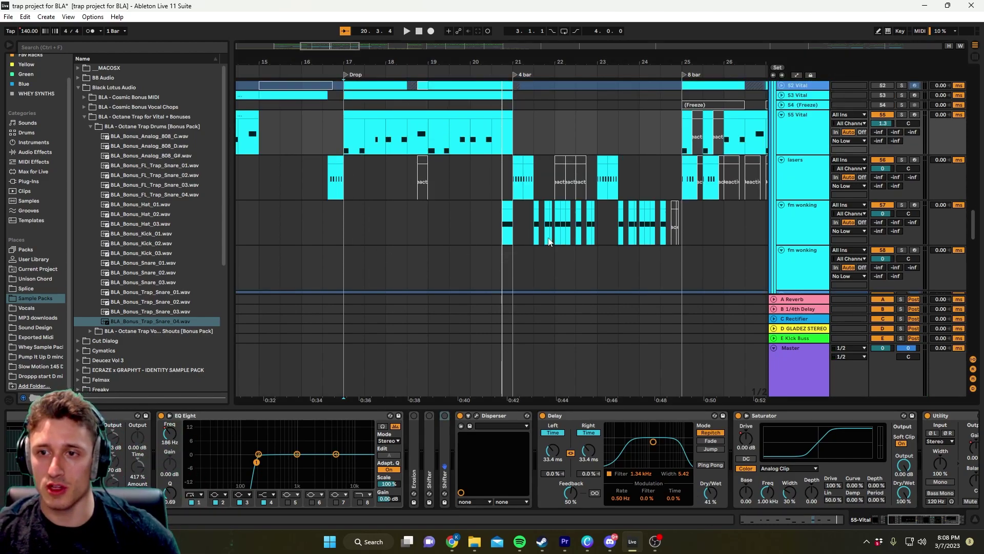
- Open the Vital synth on the 47 Vital track and audition its clip soloed near bar 18
{"action": "scroll", "coordinate": [476, 241], "scroll_direction": "down", "scroll_amount": 2}
{"action": "scroll", "coordinate": [462, 205], "scroll_direction": "up", "scroll_amount": 10}
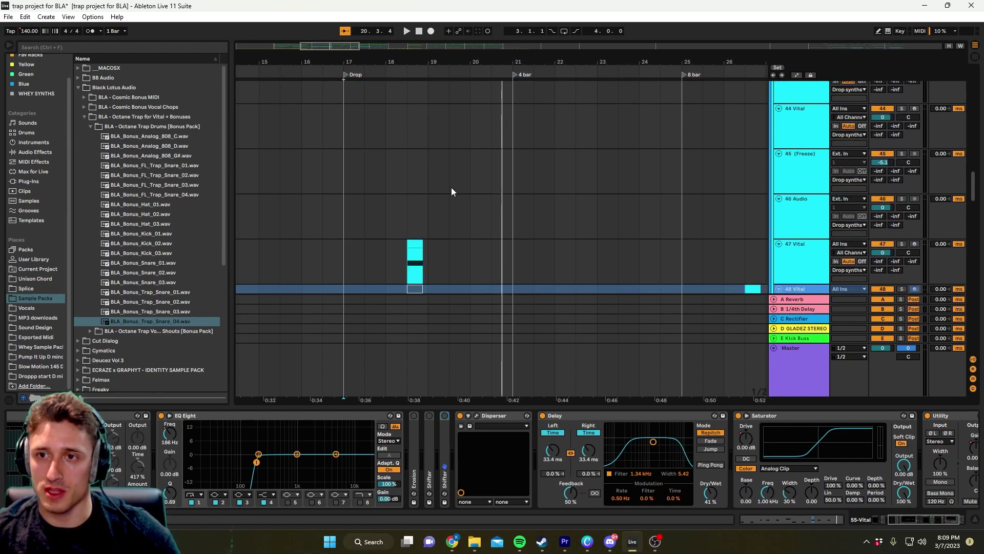
{"action": "scroll", "coordinate": [389, 230], "scroll_direction": "down", "scroll_amount": 4}
{"action": "left_click", "coordinate": [382, 280]}
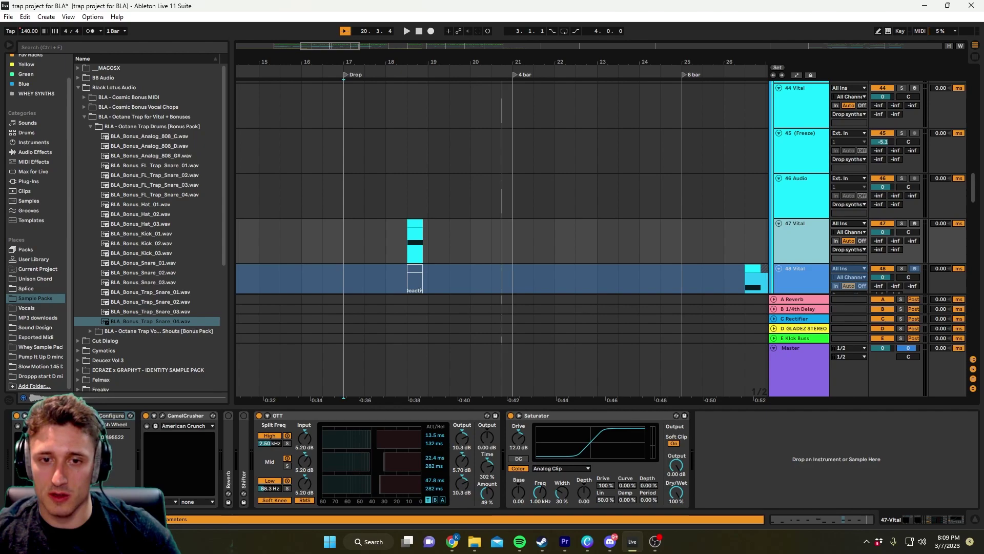
{"action": "left_click", "coordinate": [32, 416]}
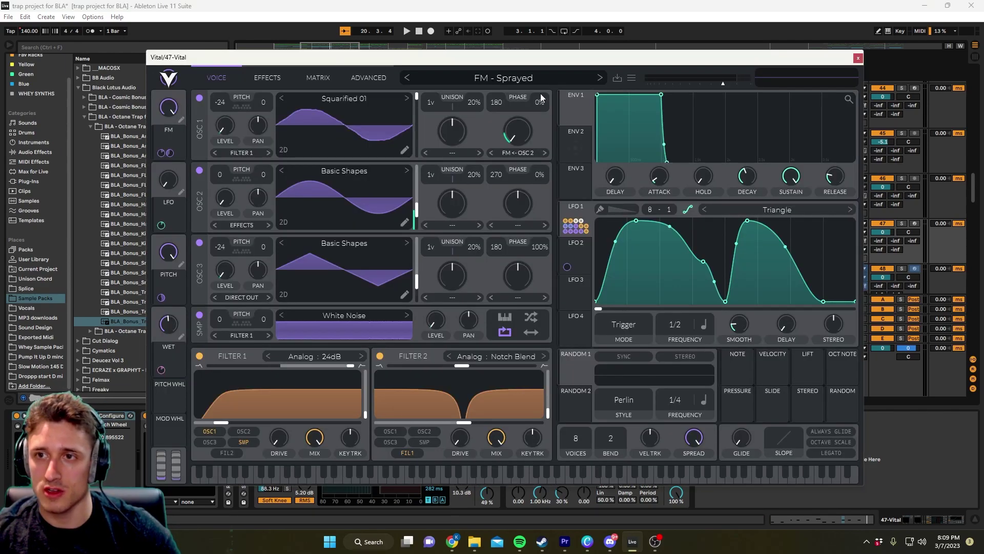
{"action": "left_click_drag", "start_coordinate": [534, 64], "coordinate": [540, 129]}
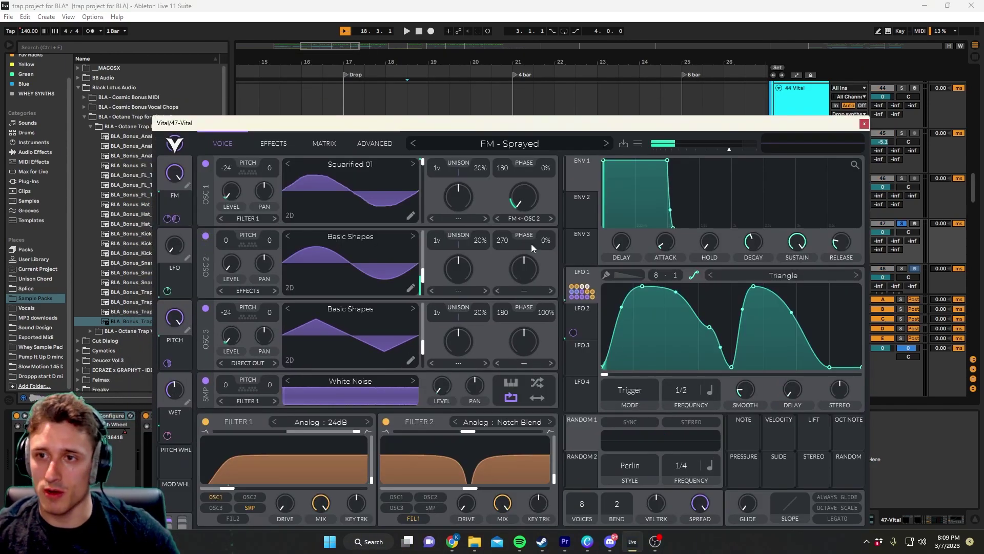
{"action": "key", "text": "space"}
- Solo the lasers track and set the playback start at the 4 bar marker at bar 21
{"action": "scroll", "coordinate": [502, 283], "scroll_direction": "down", "scroll_amount": 3}
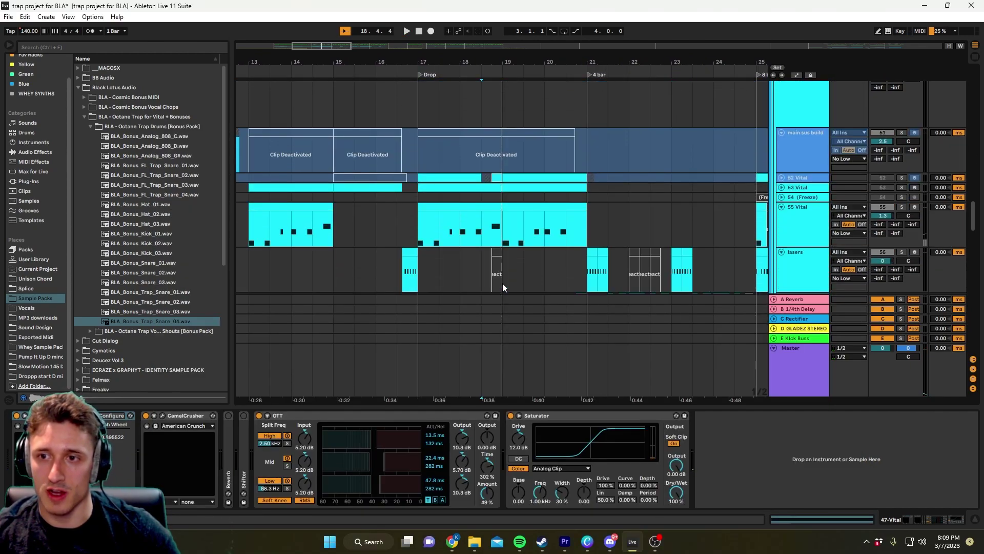
{"action": "scroll", "coordinate": [502, 284], "scroll_direction": "down", "scroll_amount": 2}
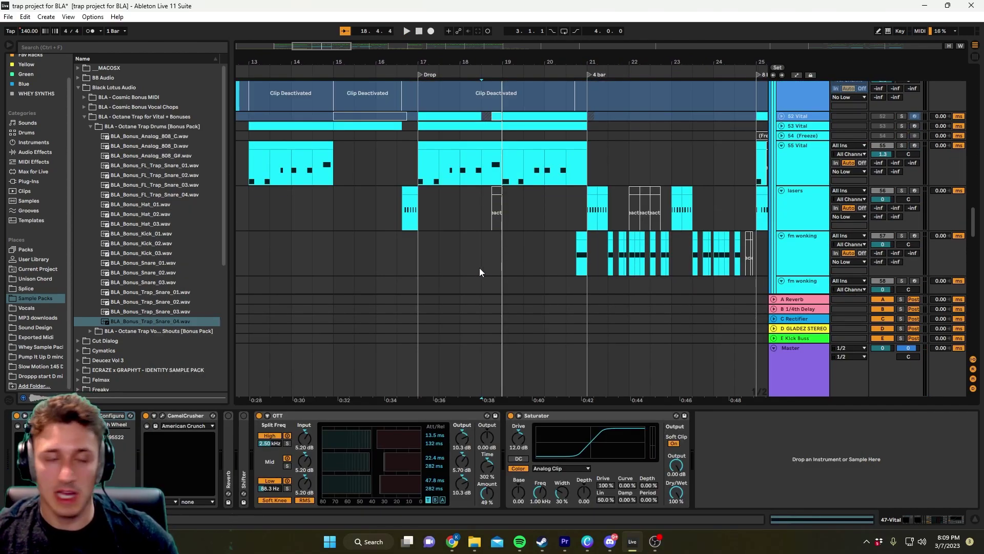
{"action": "scroll", "coordinate": [479, 267], "scroll_direction": "down", "scroll_amount": 2}
{"action": "scroll", "coordinate": [501, 261], "scroll_direction": "right", "scroll_amount": 2}
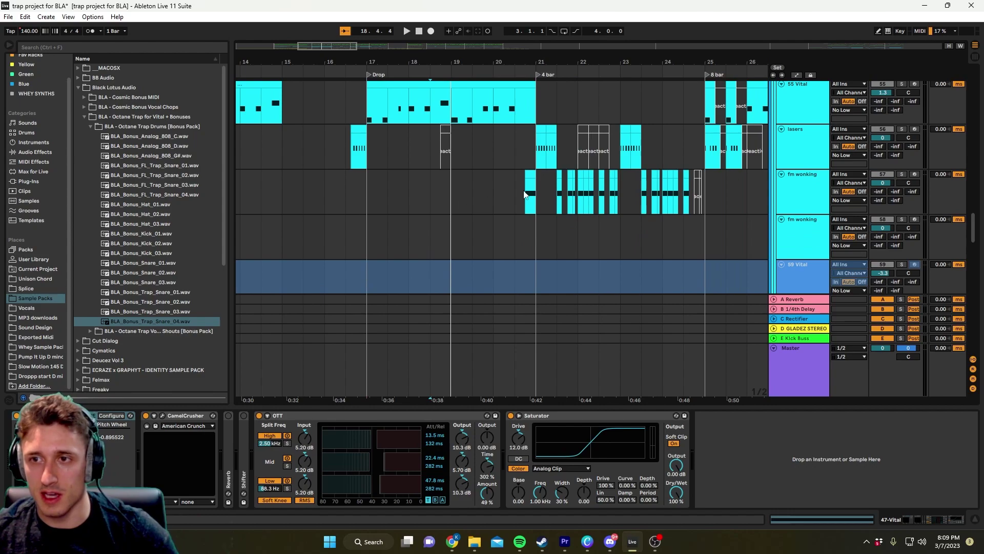
{"action": "left_click", "coordinate": [537, 151]}
{"action": "key", "text": "s"}
{"action": "scroll", "coordinate": [574, 185], "scroll_direction": "up", "scroll_amount": 2}
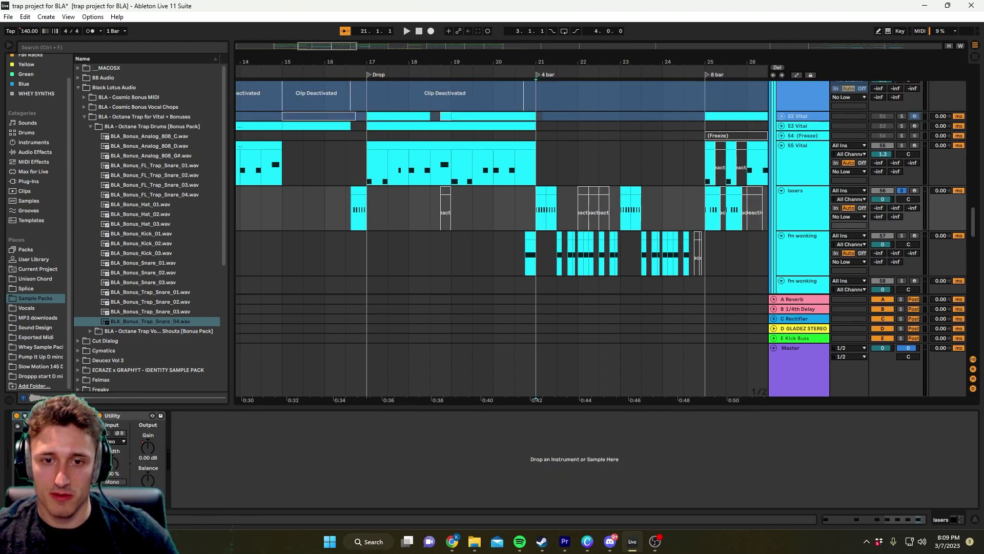
- Show the lasers track's Vital patch, play the soloed clip, and close the synth window
{"action": "left_click", "coordinate": [33, 416]}
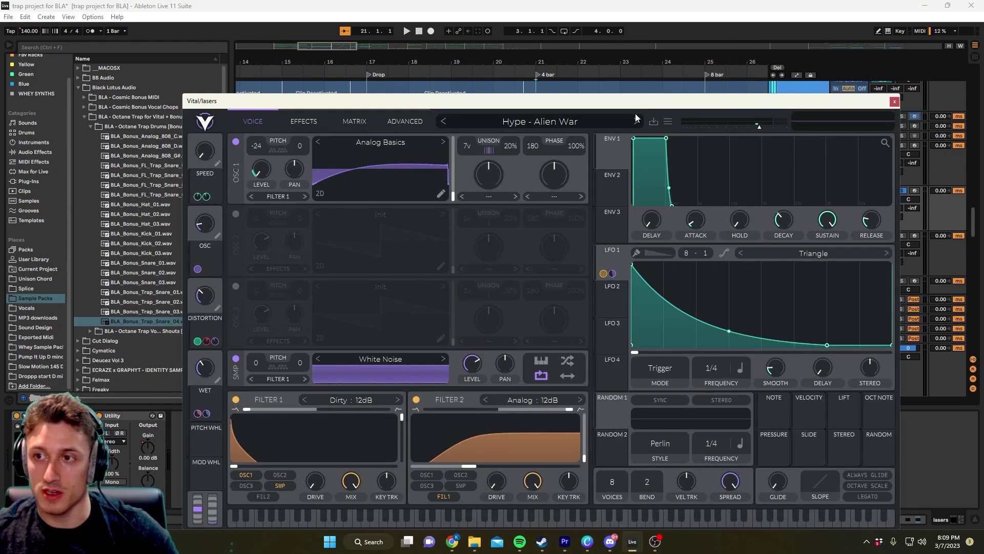
{"action": "mouse_move", "coordinate": [635, 112]}
{"action": "left_mouse_down"}
{"action": "mouse_move", "coordinate": [635, 321]}
{"action": "mouse_move", "coordinate": [608, 103]}
{"action": "mouse_move", "coordinate": [564, 232]}
{"action": "mouse_move", "coordinate": [559, 348]}
{"action": "left_mouse_up"}
{"action": "key", "text": "space"}
{"action": "key", "text": "space"}
{"action": "left_click", "coordinate": [293, 207]}
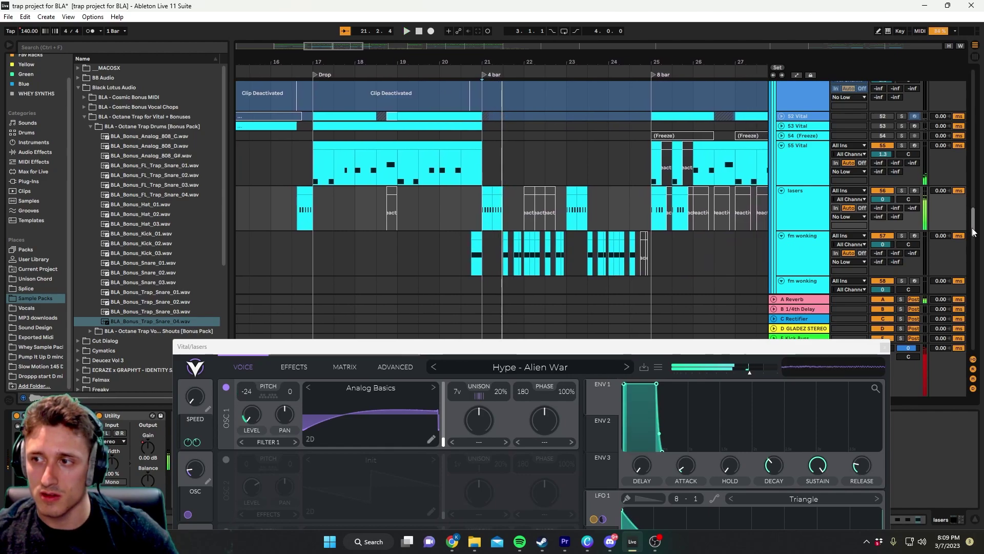
{"action": "mouse_move", "coordinate": [972, 232]}
{"action": "left_mouse_down"}
{"action": "mouse_move", "coordinate": [972, 169]}
{"action": "mouse_move", "coordinate": [972, 228]}
{"action": "left_mouse_up"}
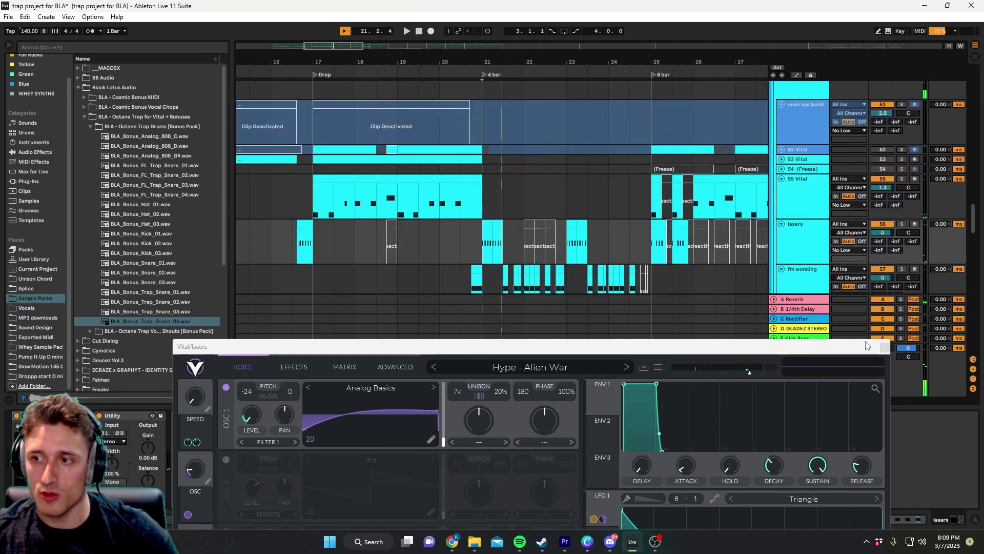
{"action": "left_click", "coordinate": [884, 347]}
- Open the 49 Vital track's synth, audition its soloed clips from the 4 bar marker, and close the synth window
{"action": "scroll", "coordinate": [529, 157], "scroll_direction": "up", "scroll_amount": 5}
{"action": "left_click", "coordinate": [468, 150]}
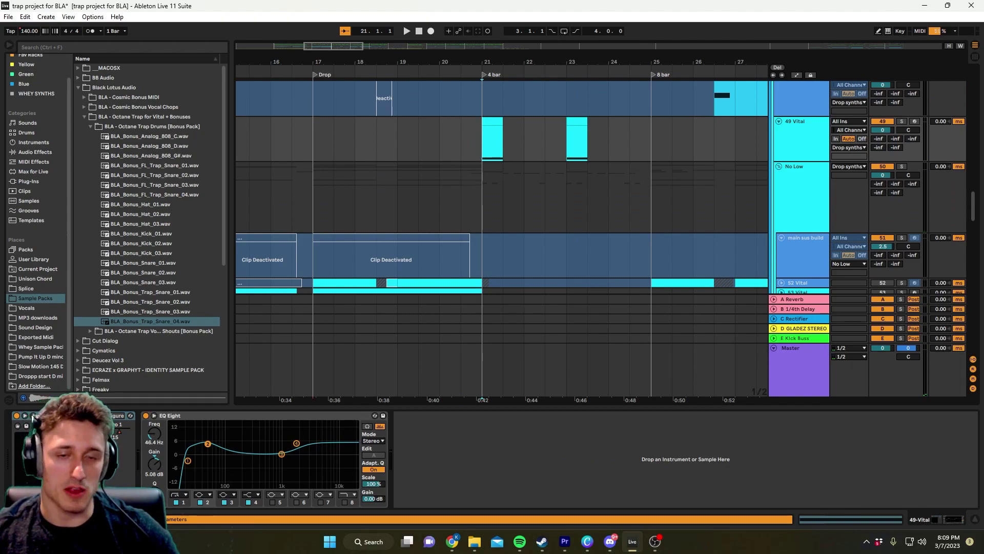
{"action": "left_click", "coordinate": [33, 416]}
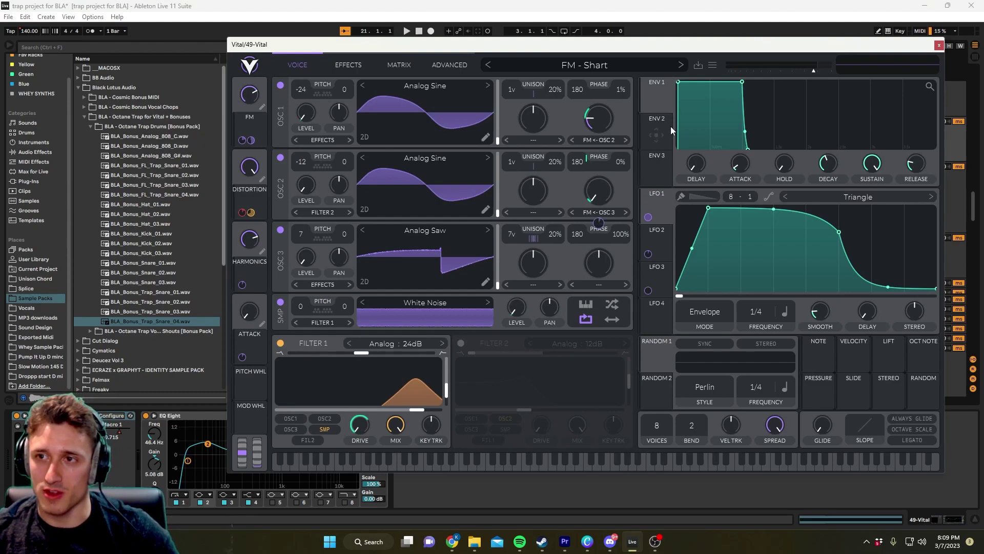
{"action": "key", "text": "space"}
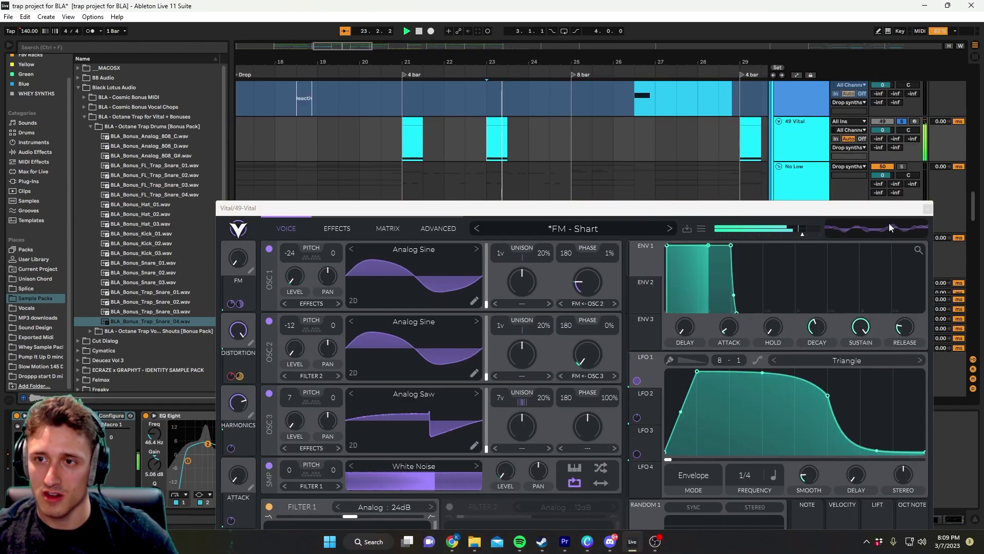
{"action": "left_click", "coordinate": [404, 142]}
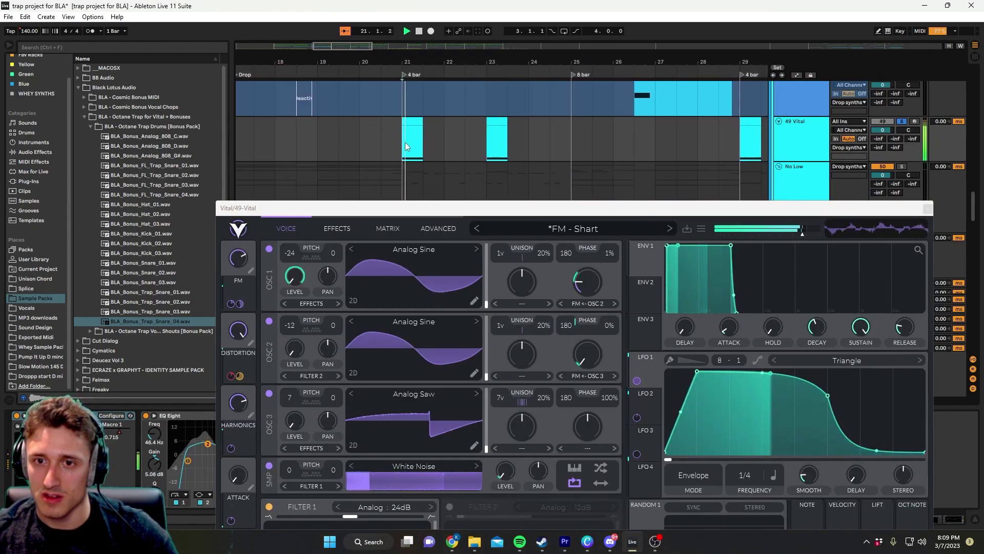
{"action": "left_click", "coordinate": [928, 208]}
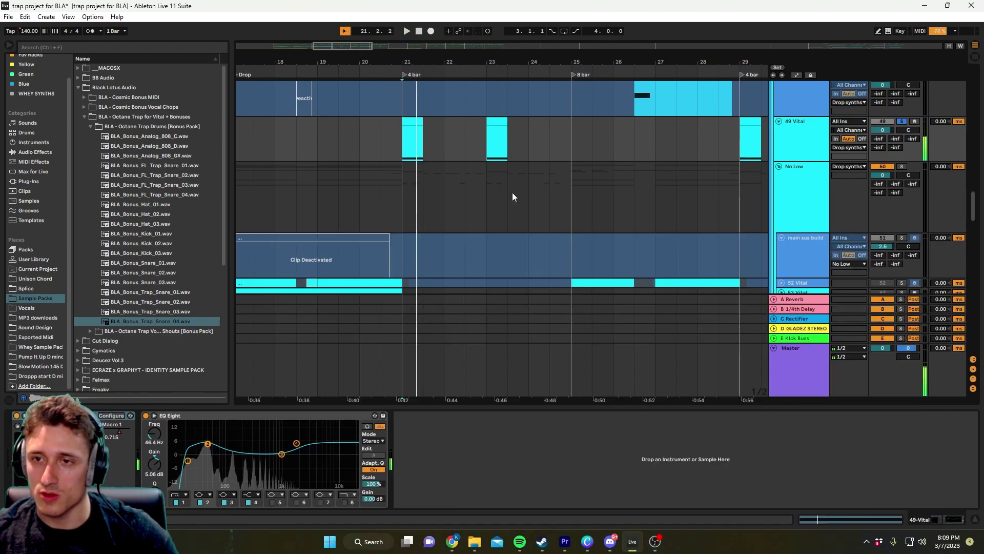
- Solo the lasers track alongside 49 Vital and play the layers from the 4 bar marker, first soloed and then in the full mix
{"action": "scroll", "coordinate": [512, 195], "scroll_direction": "down", "scroll_amount": 5}
{"action": "left_click", "coordinate": [896, 203]}
{"action": "key", "text": "space"}
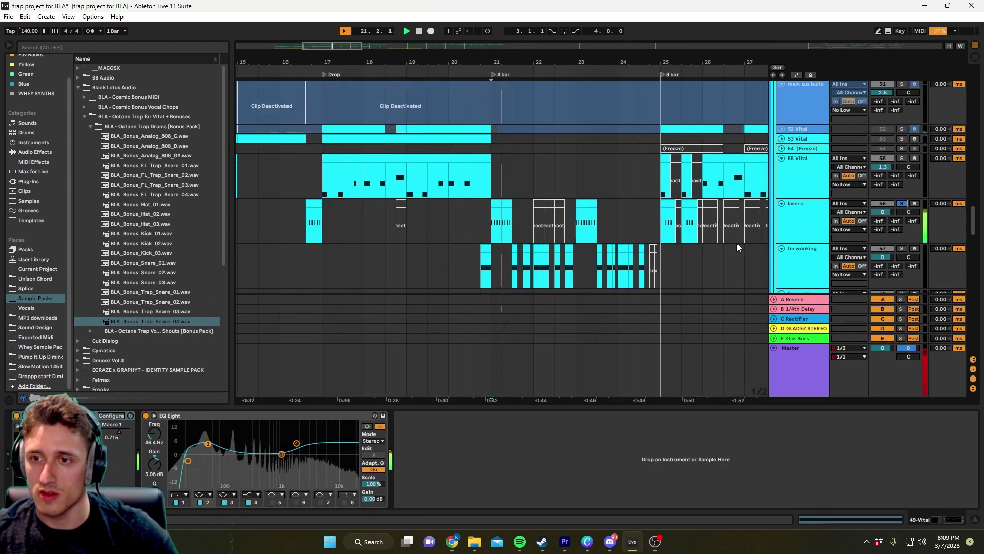
{"action": "key", "text": "space"}
{"action": "key", "text": "space"}
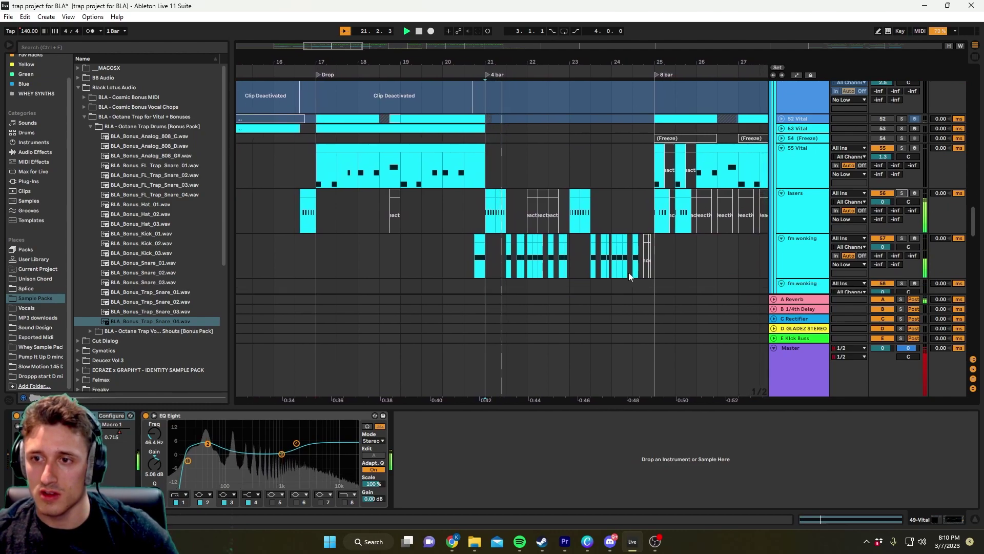
- Open the Vital synth on the upper fm wonking track and audition its clips soloed
{"action": "scroll", "coordinate": [620, 273], "scroll_direction": "down", "scroll_amount": 3}
{"action": "left_click", "coordinate": [614, 275]}
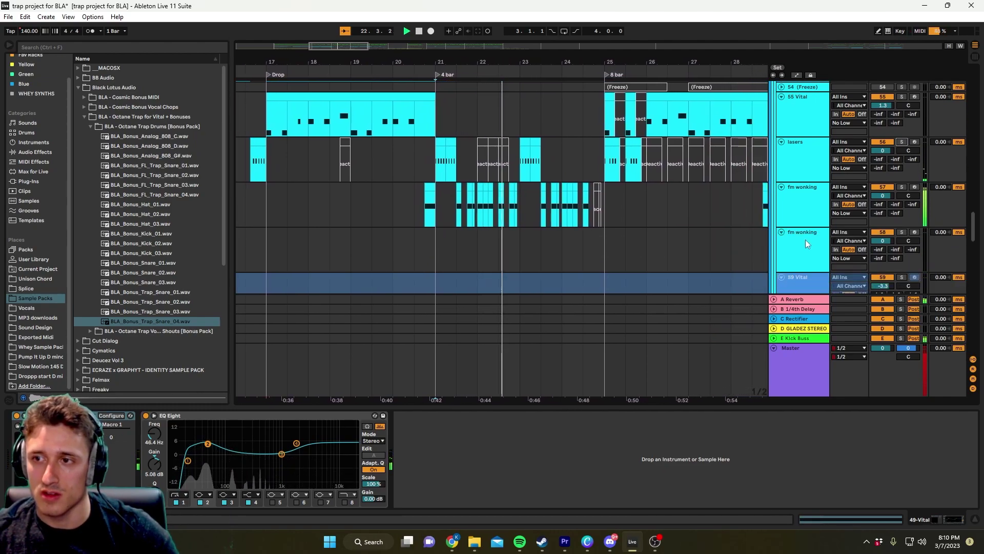
{"action": "left_click", "coordinate": [795, 206]}
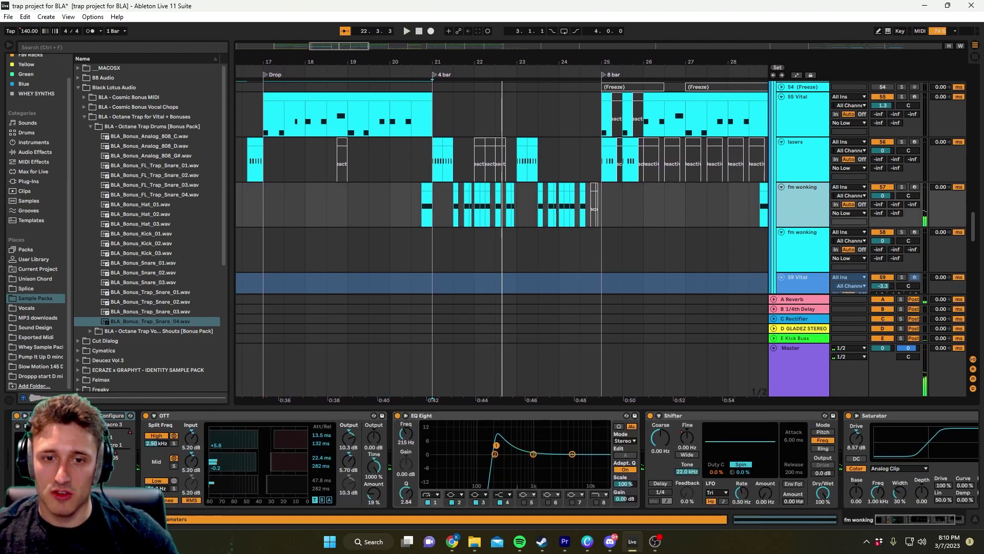
{"action": "left_click", "coordinate": [33, 415]}
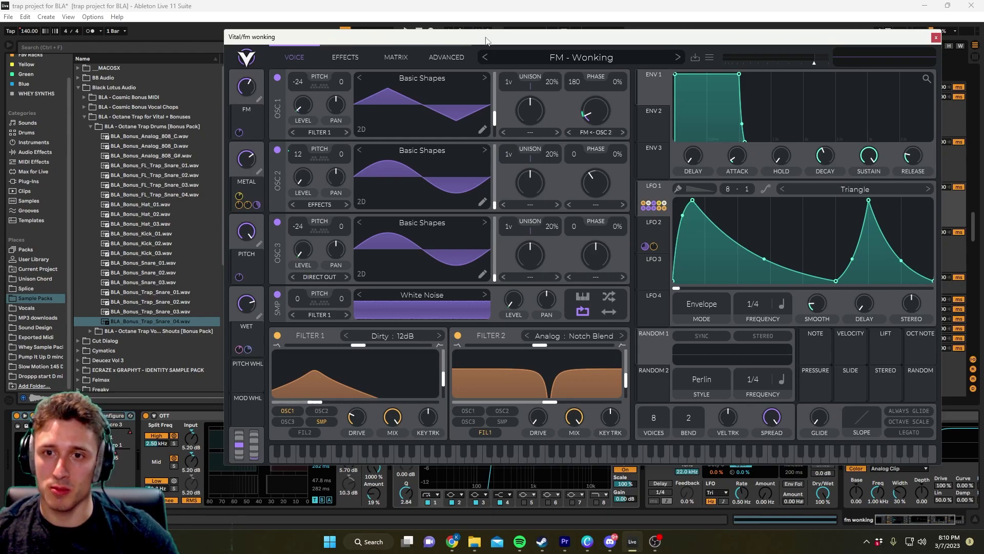
{"action": "left_click_drag", "start_coordinate": [486, 41], "coordinate": [457, 110]}
{"action": "key", "text": "space"}
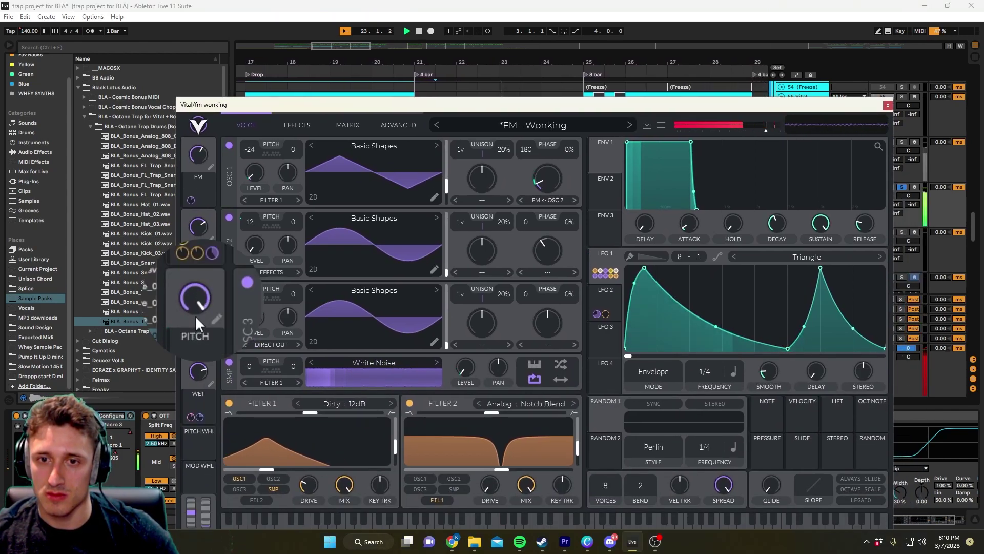
{"action": "key", "text": "space"}
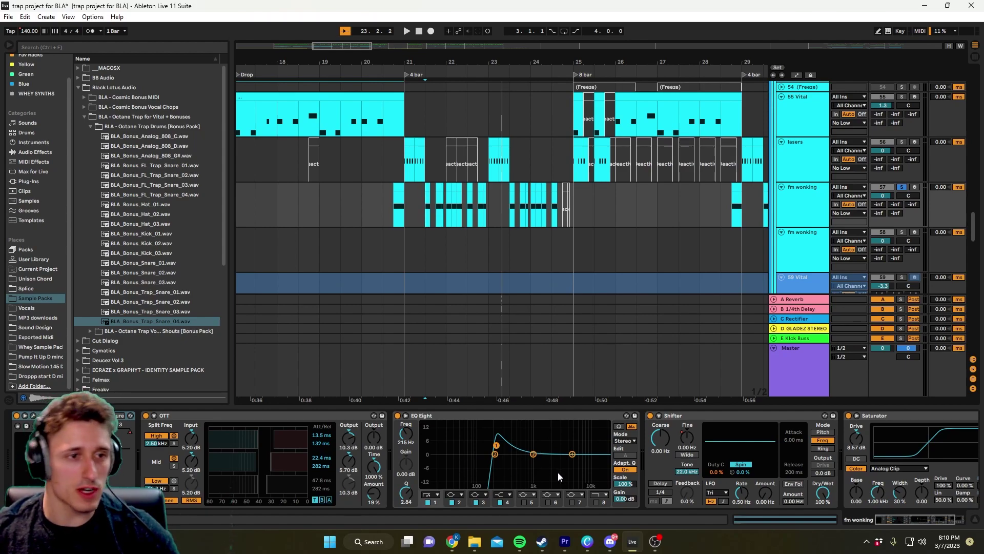
- Compare the fm wonking sound with its EQ Eight bypassed and enabled
{"action": "left_click", "coordinate": [396, 417]}
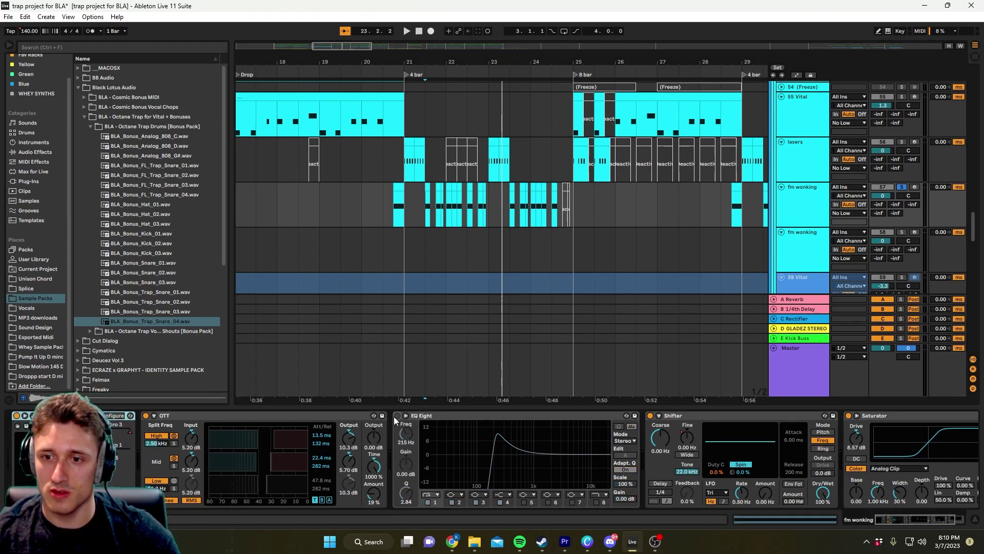
{"action": "left_click", "coordinate": [396, 416]}
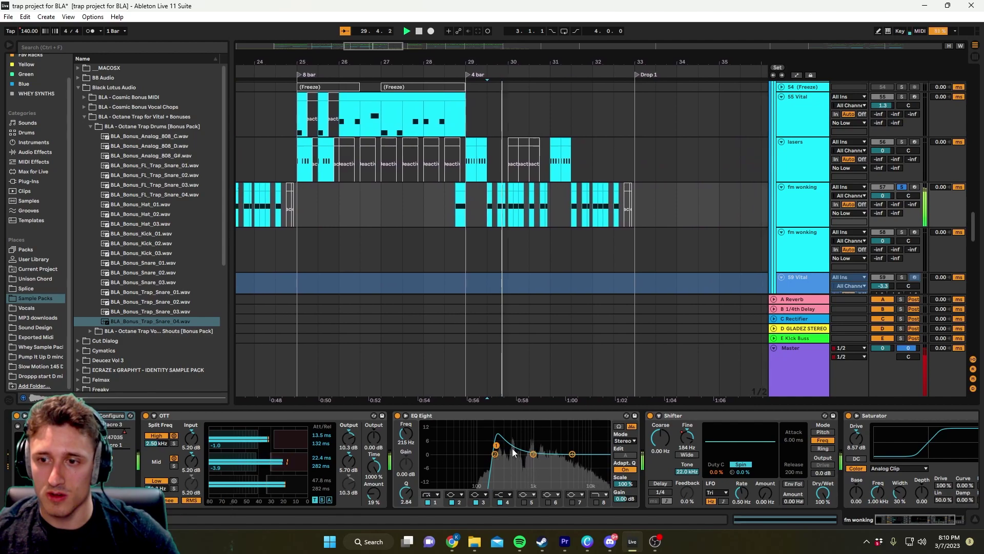
{"action": "left_click", "coordinate": [397, 416]}
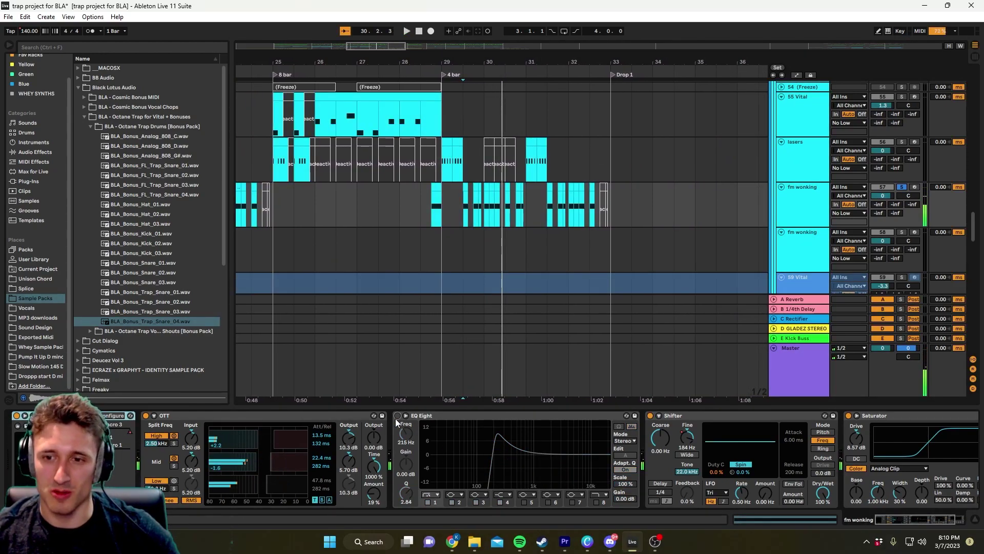
{"action": "left_click", "coordinate": [396, 417]}
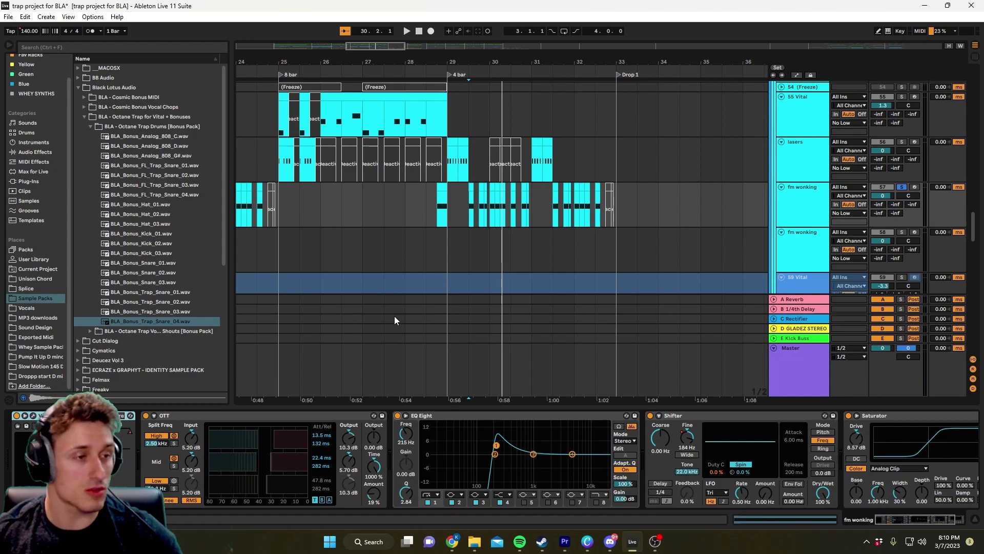
- Locate the flattened response track and highlight its section from the Drop marker to just past the 8 bar marker
{"action": "scroll", "coordinate": [385, 333], "scroll_direction": "left", "scroll_amount": 5}
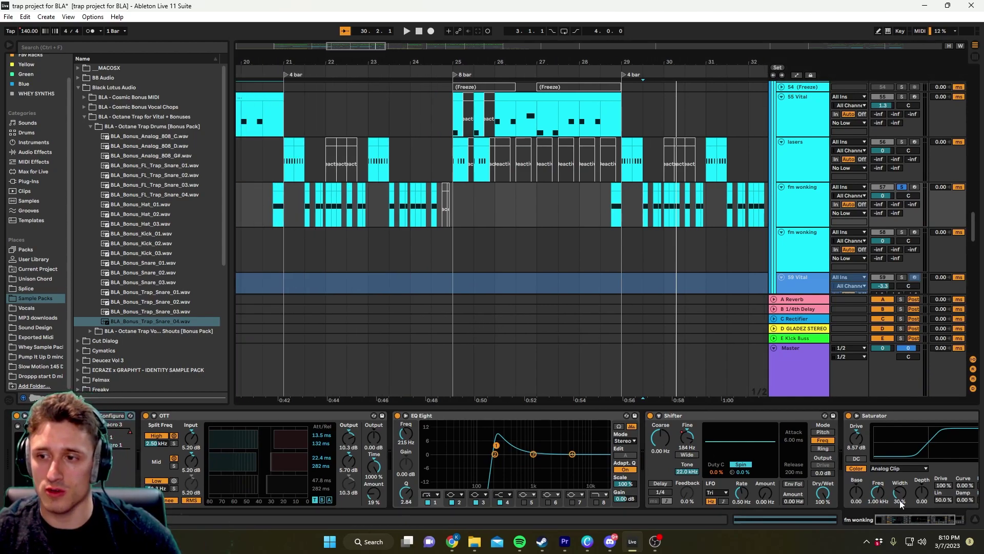
{"action": "scroll", "coordinate": [595, 323], "scroll_direction": "down", "scroll_amount": 4}
{"action": "scroll", "coordinate": [579, 312], "scroll_direction": "up", "scroll_amount": 2}
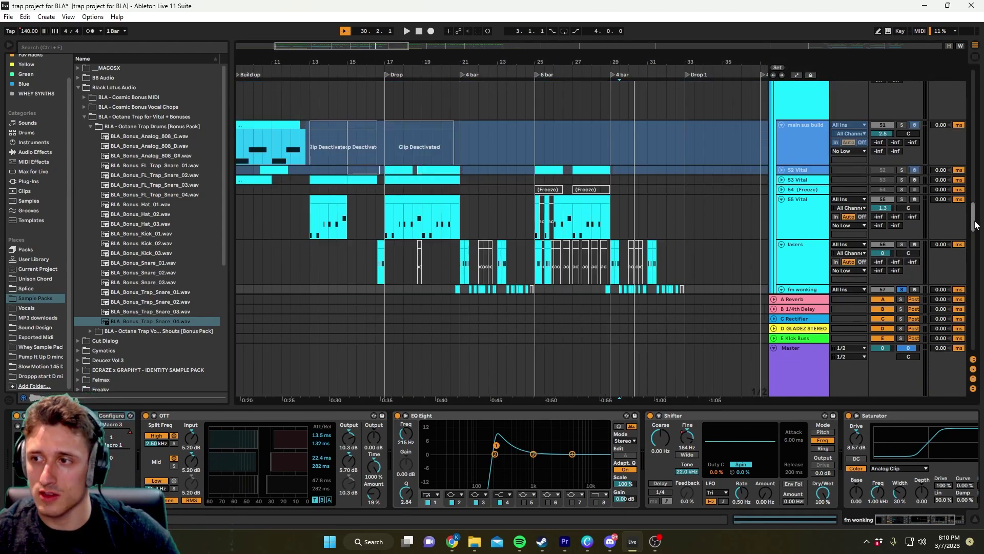
{"action": "left_click_drag", "start_coordinate": [974, 224], "coordinate": [974, 265]}
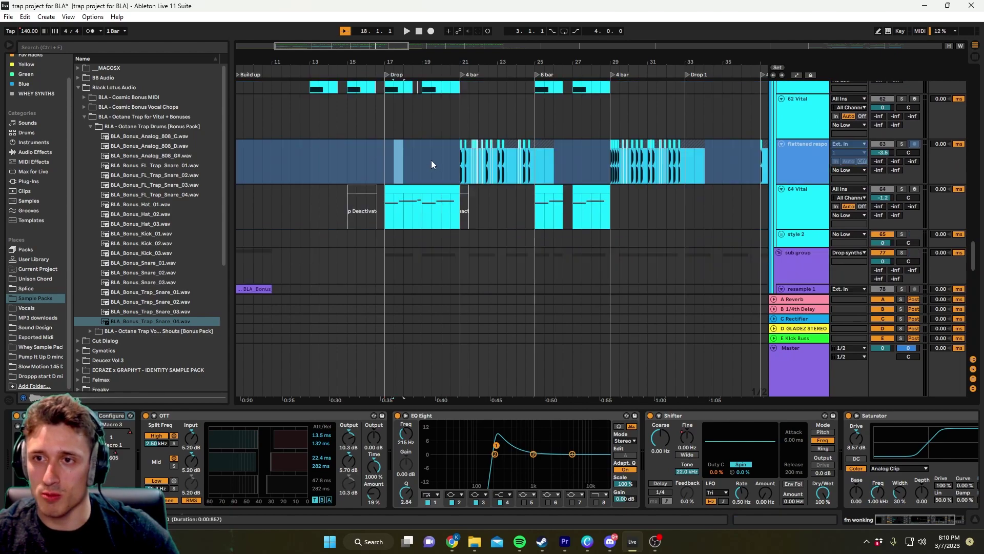
{"action": "left_click", "coordinate": [432, 164]}
{"action": "left_click_drag", "start_coordinate": [382, 162], "coordinate": [542, 169]}
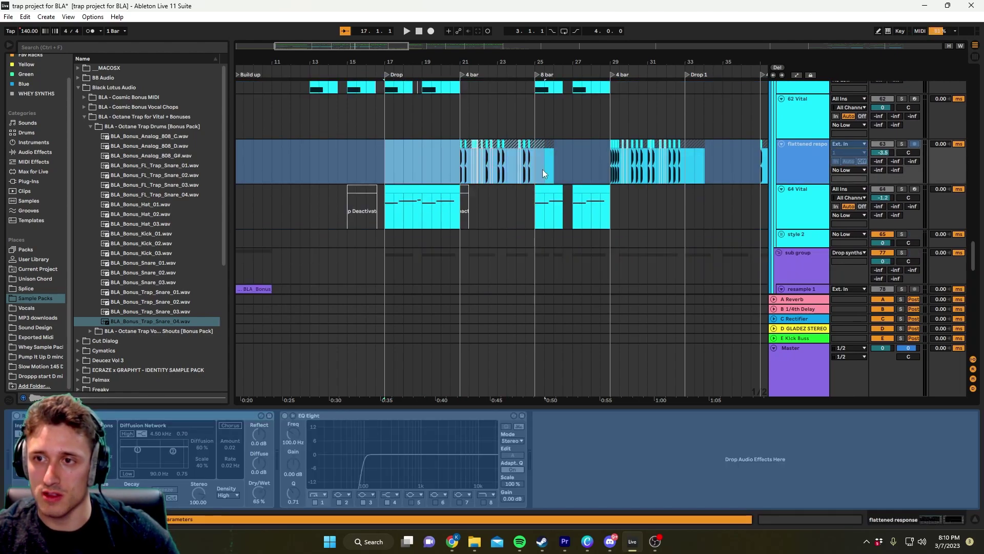
{"action": "left_click", "coordinate": [542, 173]}
{"action": "scroll", "coordinate": [542, 174], "scroll_direction": "up", "scroll_amount": 1}
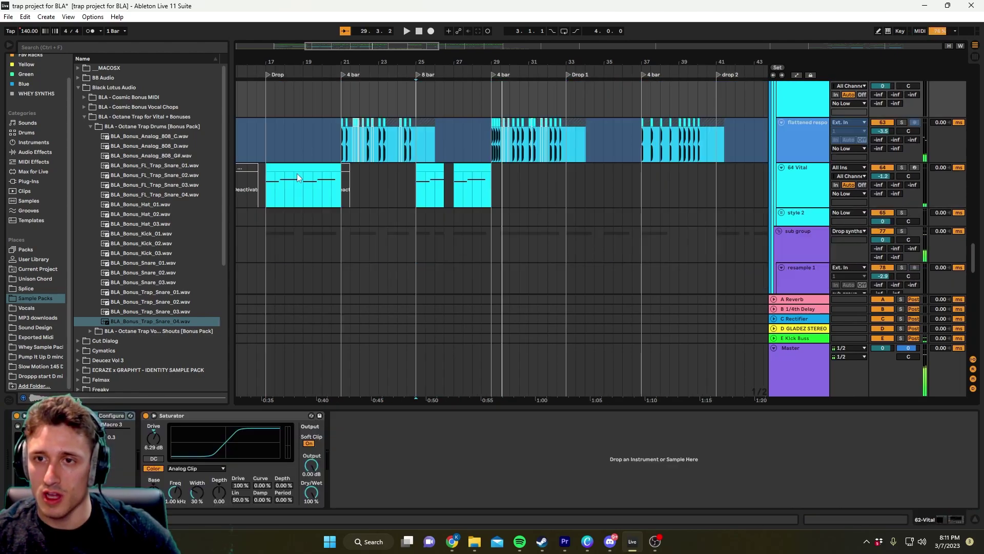
- Solo the flattened response track and play it from the first 4 bar marker after the Drop
{"action": "scroll", "coordinate": [356, 132], "scroll_direction": "up", "scroll_amount": 3}
{"action": "scroll", "coordinate": [353, 139], "scroll_direction": "down", "scroll_amount": 1}
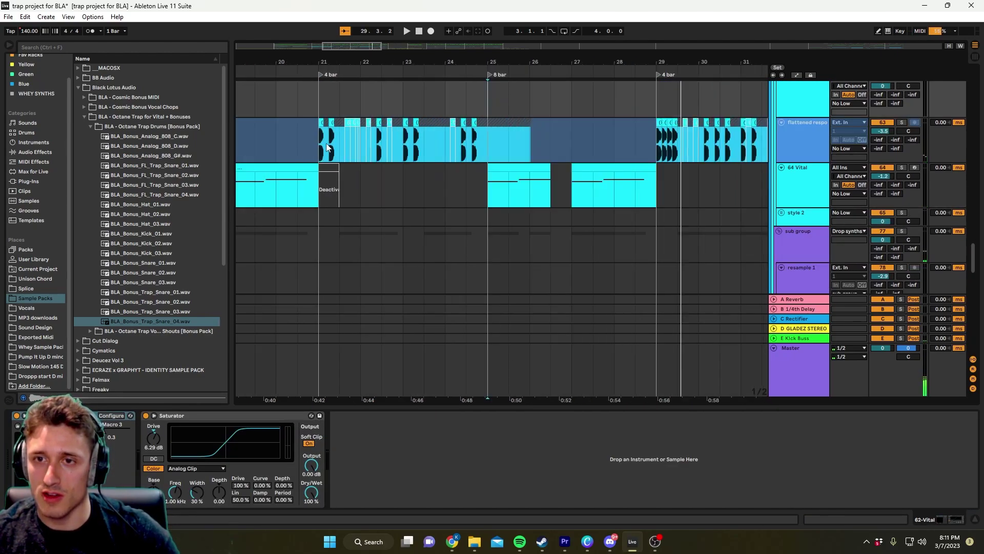
{"action": "left_click", "coordinate": [318, 139]}
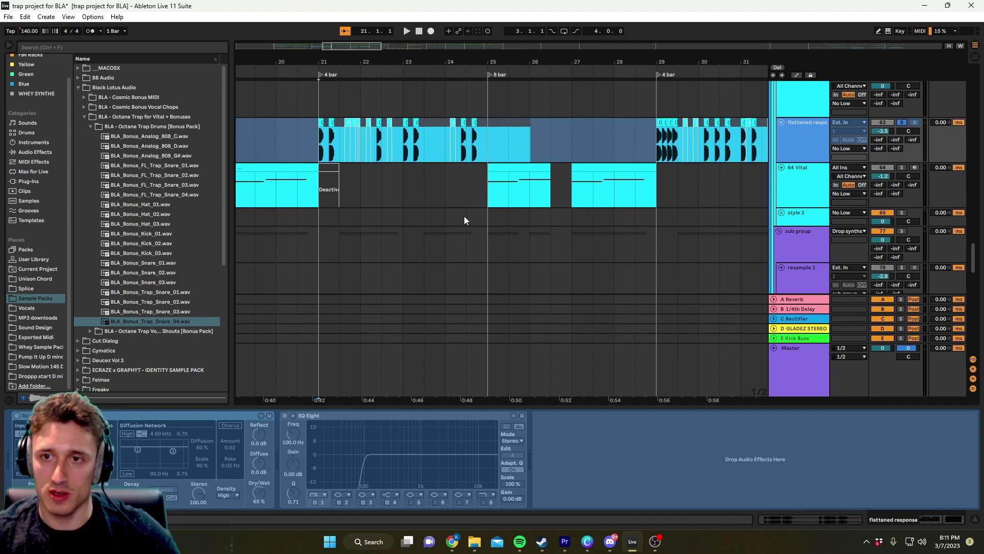
{"action": "key", "text": "space"}
{"action": "scroll", "coordinate": [640, 215], "scroll_direction": "up", "scroll_amount": 3}
{"action": "scroll", "coordinate": [665, 226], "scroll_direction": "down", "scroll_amount": 1}
{"action": "scroll", "coordinate": [666, 226], "scroll_direction": "down", "scroll_amount": 5}
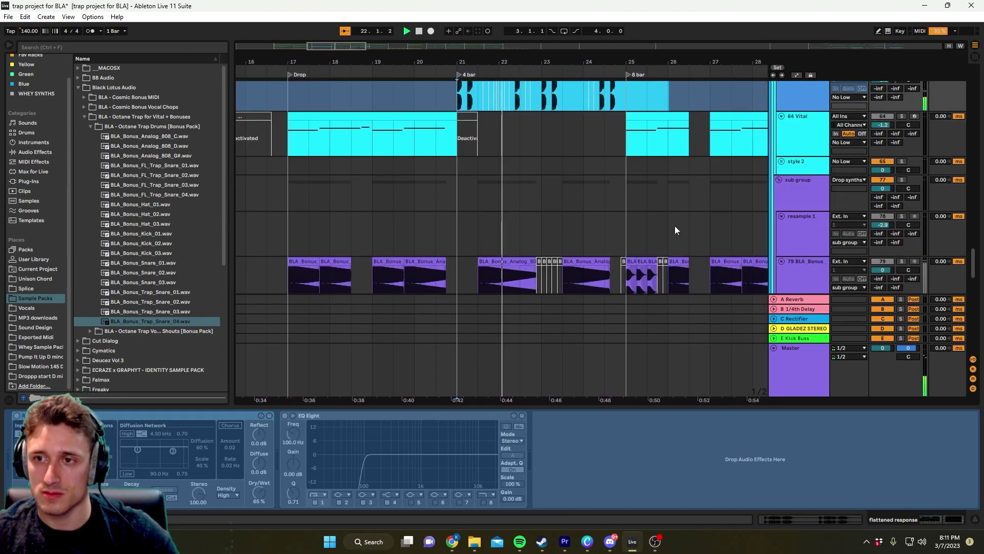
- Solo the upper fm wonking track alongside flattened response and play the two layers together up to the 8 bar marker
{"action": "scroll", "coordinate": [676, 226], "scroll_direction": "up", "scroll_amount": 4}
{"action": "scroll", "coordinate": [675, 226], "scroll_direction": "up", "scroll_amount": 6}
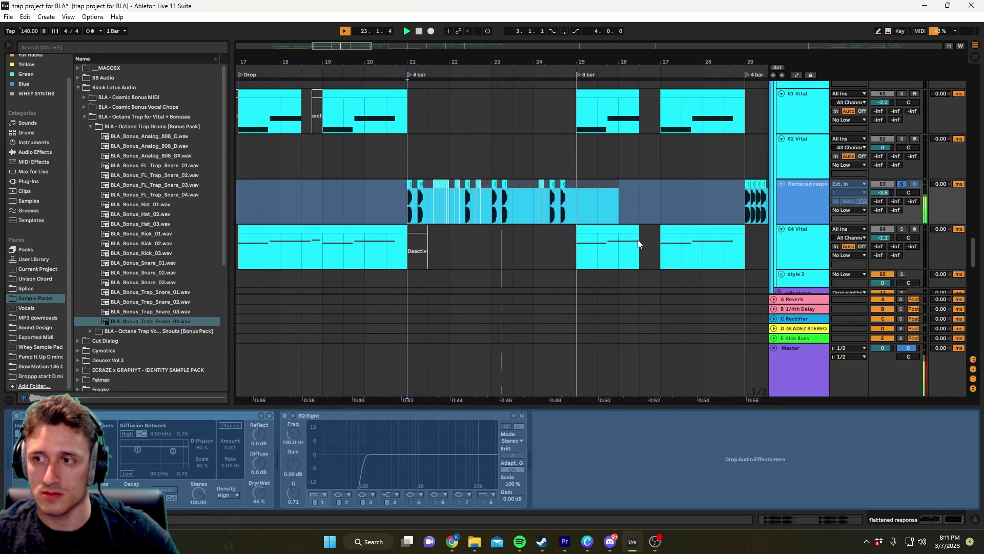
{"action": "left_click", "coordinate": [902, 168]}
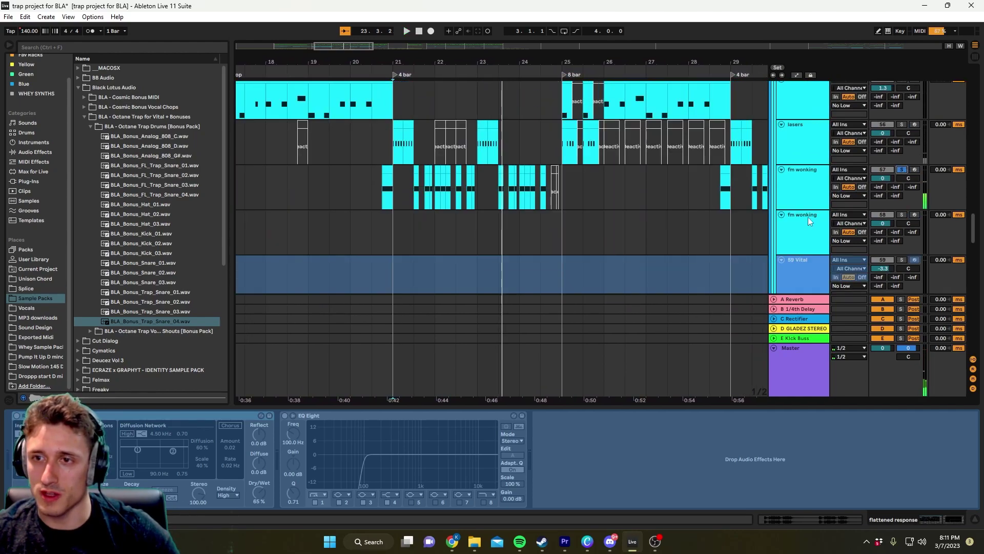
{"action": "scroll", "coordinate": [681, 241], "scroll_direction": "down", "scroll_amount": 3}
{"action": "key", "text": "space"}
{"action": "scroll", "coordinate": [695, 263], "scroll_direction": "down", "scroll_amount": 1}
{"action": "scroll", "coordinate": [699, 266], "scroll_direction": "down", "scroll_amount": 2}
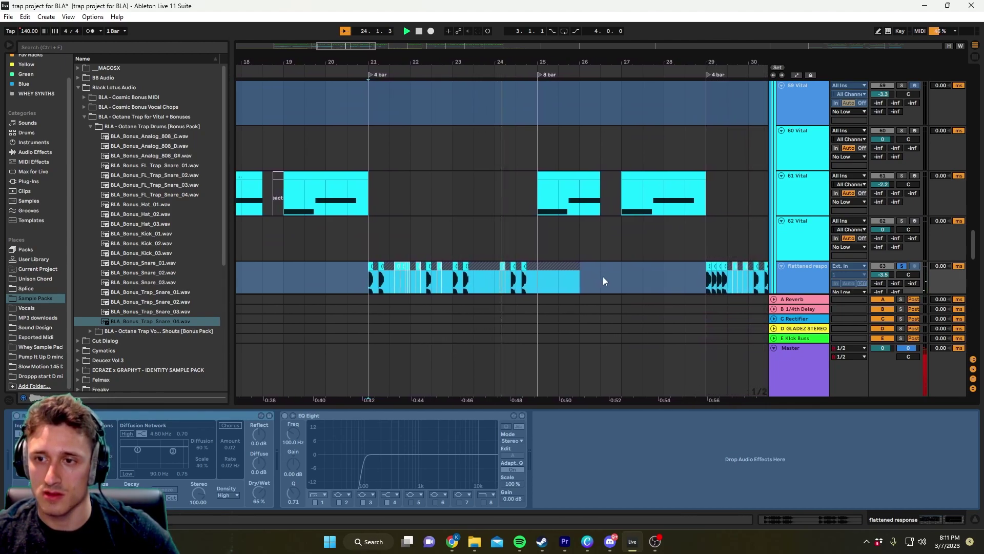
{"action": "key", "text": "space"}
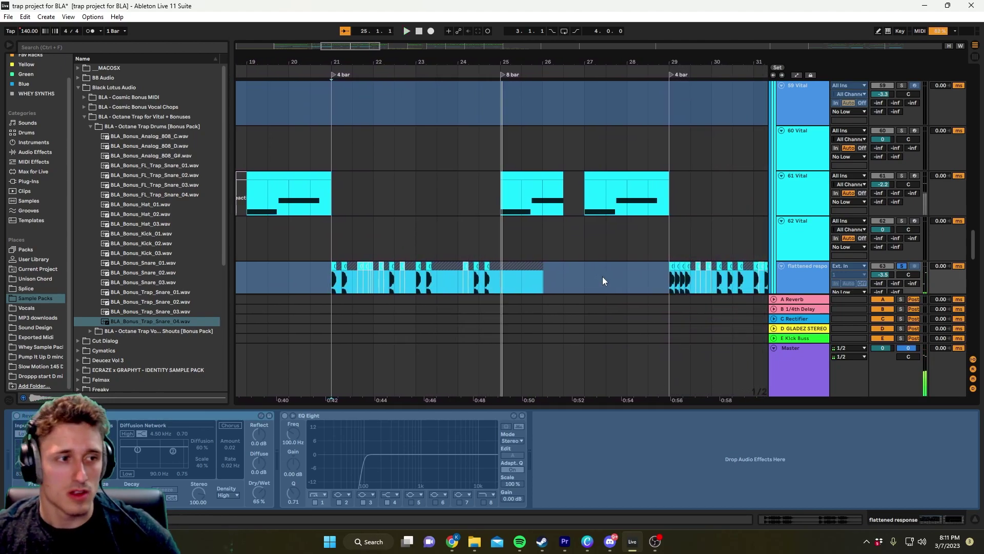
- Clear the solo and open the Vital synth on the 92 Vital track, starting from its clip at the Drop marker
{"action": "key", "text": "s"}
{"action": "scroll", "coordinate": [605, 276], "scroll_direction": "down", "scroll_amount": 2}
{"action": "scroll", "coordinate": [604, 276], "scroll_direction": "right", "scroll_amount": 2}
{"action": "scroll", "coordinate": [561, 257], "scroll_direction": "down", "scroll_amount": 10}
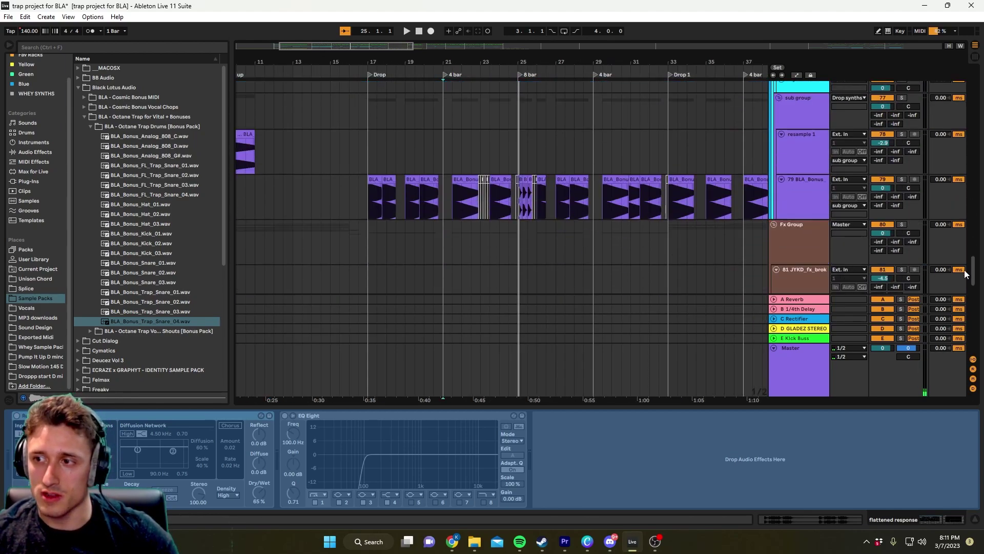
{"action": "left_click_drag", "start_coordinate": [976, 275], "coordinate": [951, 328]}
{"action": "left_click", "coordinate": [369, 196]}
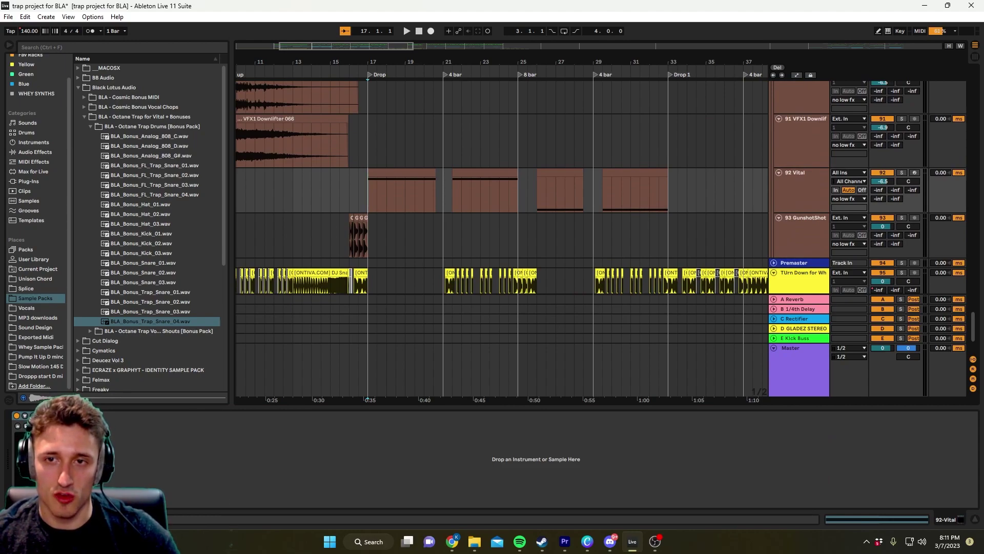
{"action": "left_click", "coordinate": [33, 425]}
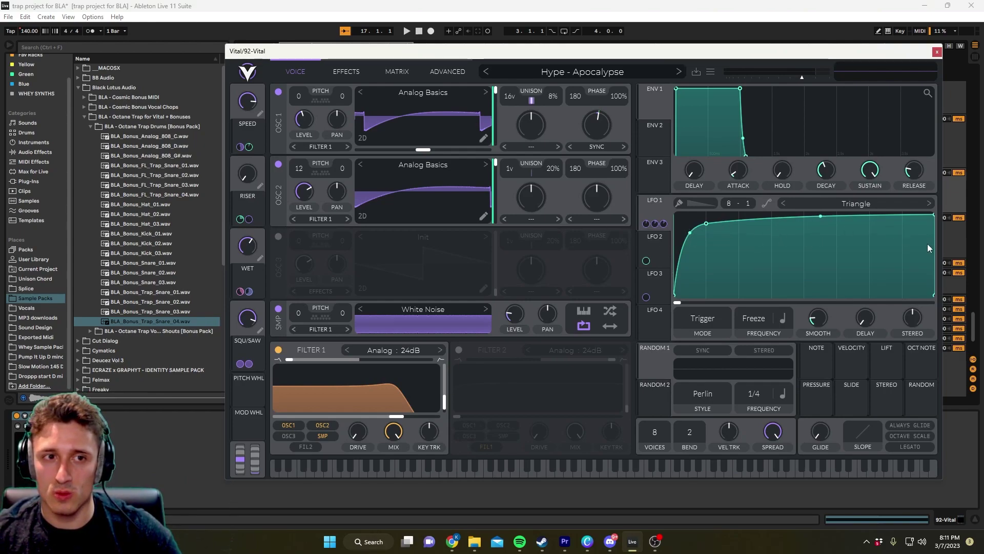
- Audition the 92 Vital track soloed from the Drop marker and from its clip just past the 8 bar marker
{"action": "left_click_drag", "start_coordinate": [645, 54], "coordinate": [626, 327]}
{"action": "key", "text": "space"}
{"action": "left_click_drag", "start_coordinate": [499, 322], "coordinate": [546, 155]}
{"action": "left_click_drag", "start_coordinate": [530, 210], "coordinate": [526, 64]}
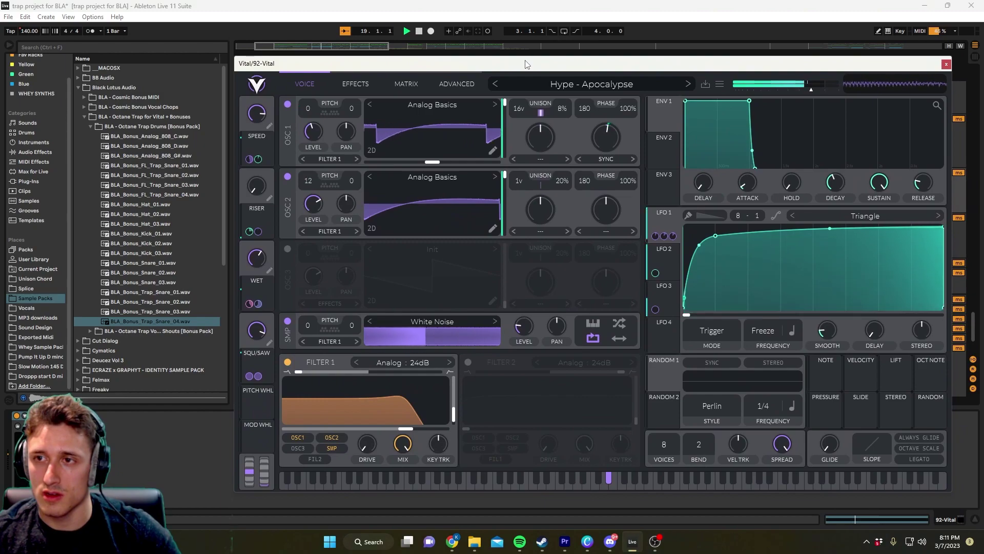
{"action": "left_click_drag", "start_coordinate": [525, 64], "coordinate": [547, 345]}
{"action": "left_click", "coordinate": [620, 187]}
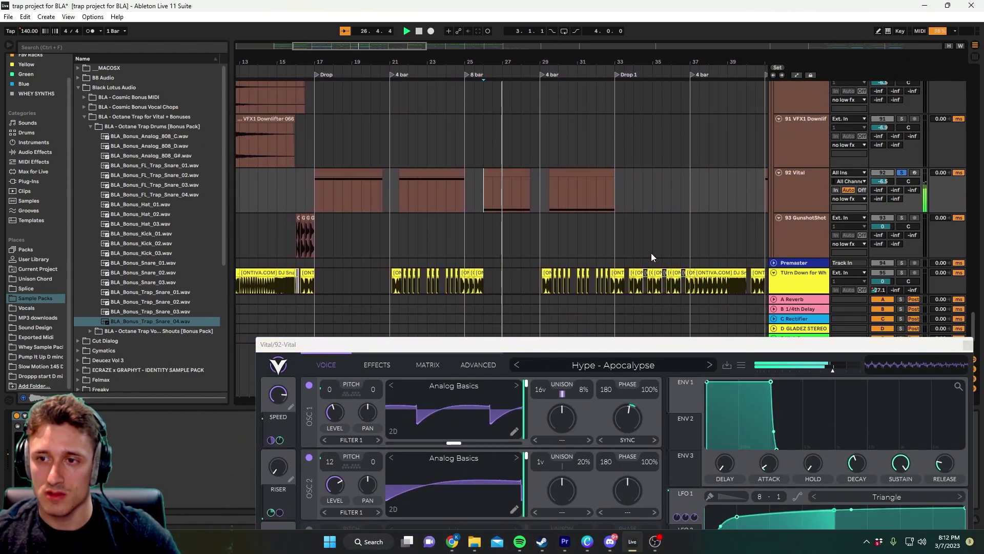
{"action": "key", "text": "space"}
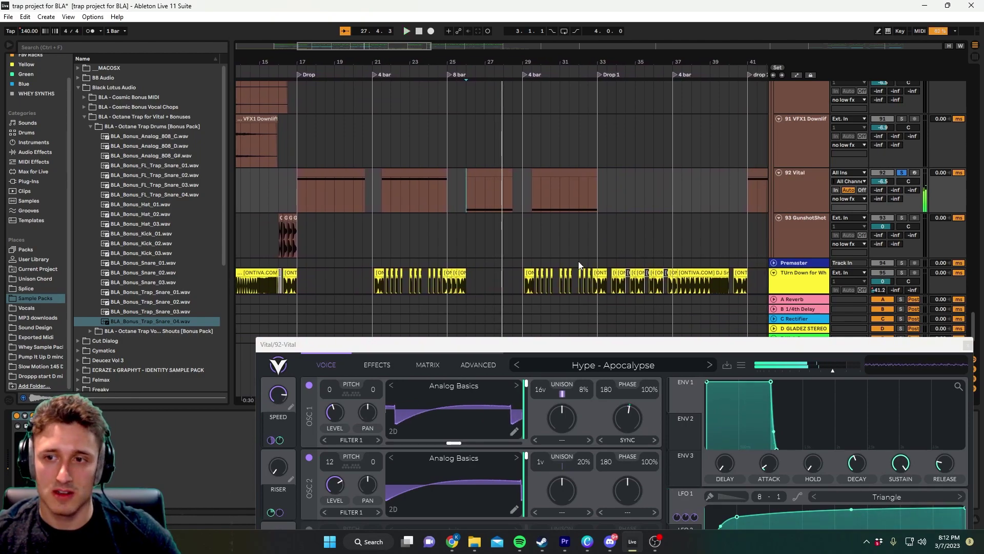
- Close the Vital window, solo the Turn Down for What vocal track and play its chops from the 4 bar marker
{"action": "scroll", "coordinate": [578, 260], "scroll_direction": "down", "scroll_amount": 2}
{"action": "scroll", "coordinate": [435, 257], "scroll_direction": "up", "scroll_amount": 6}
{"action": "scroll", "coordinate": [420, 245], "scroll_direction": "down", "scroll_amount": 2}
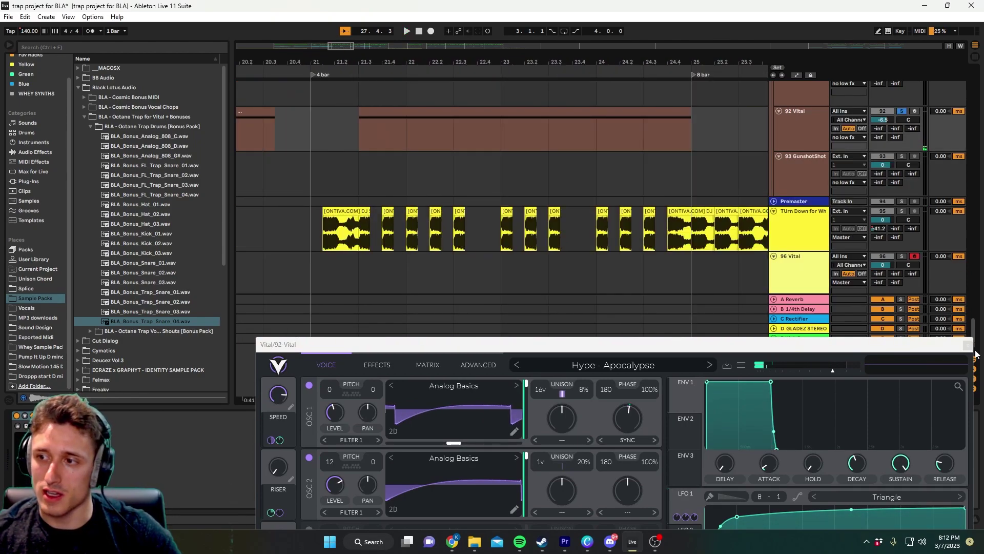
{"action": "left_click", "coordinate": [968, 347]}
{"action": "left_click", "coordinate": [321, 220]}
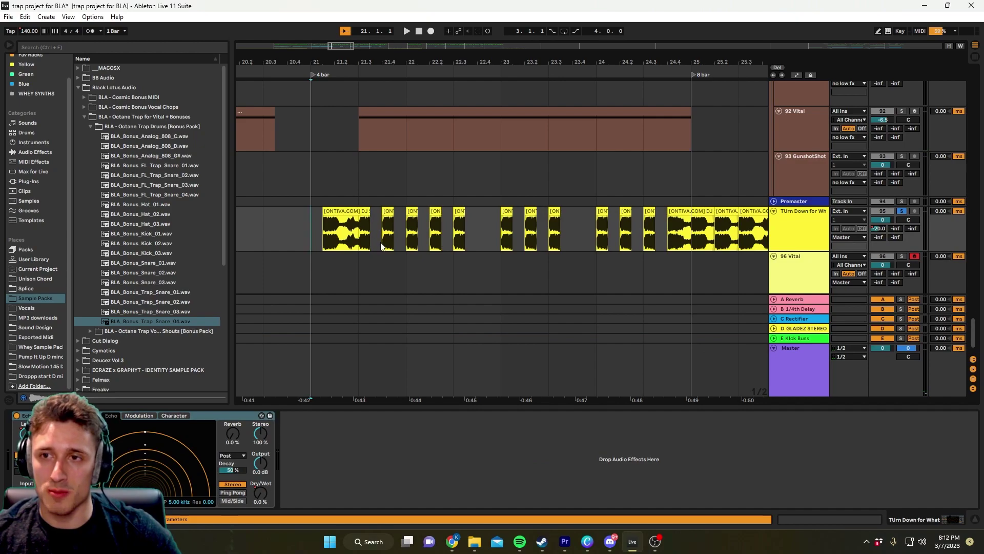
{"action": "key", "text": "space"}
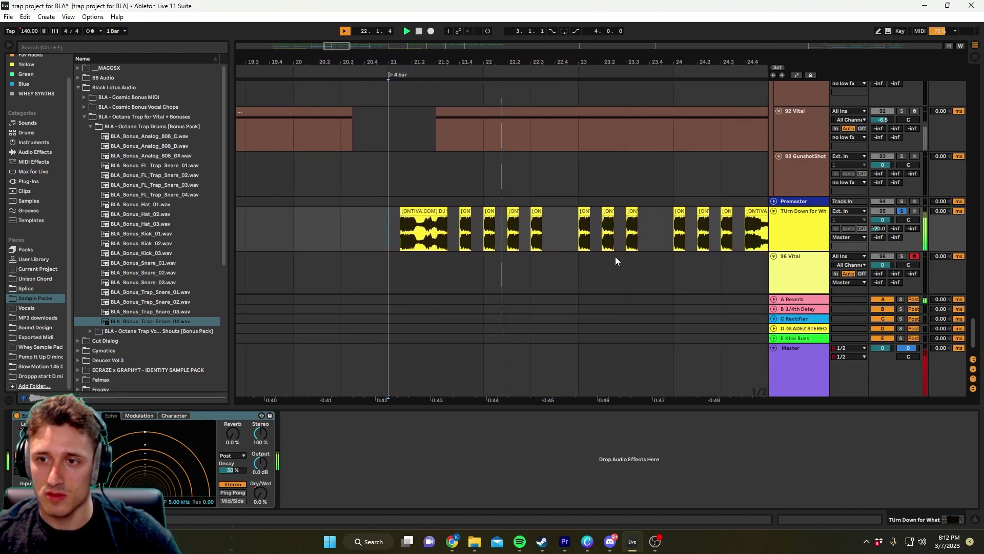
{"action": "scroll", "coordinate": [615, 256], "scroll_direction": "down", "scroll_amount": 3}
{"action": "key", "text": "space"}
- Unsolo the vocal track and play the section around the 4 bar marker in the full mix
{"action": "left_click", "coordinate": [435, 181]}
{"action": "key", "text": "space"}
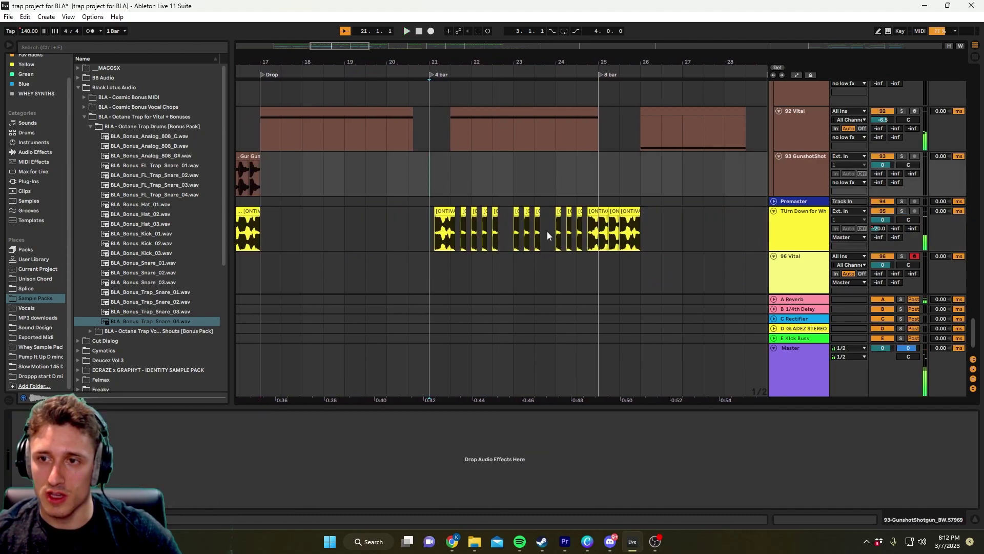
{"action": "right_click", "coordinate": [882, 230]}
{"action": "left_click", "coordinate": [895, 235]}
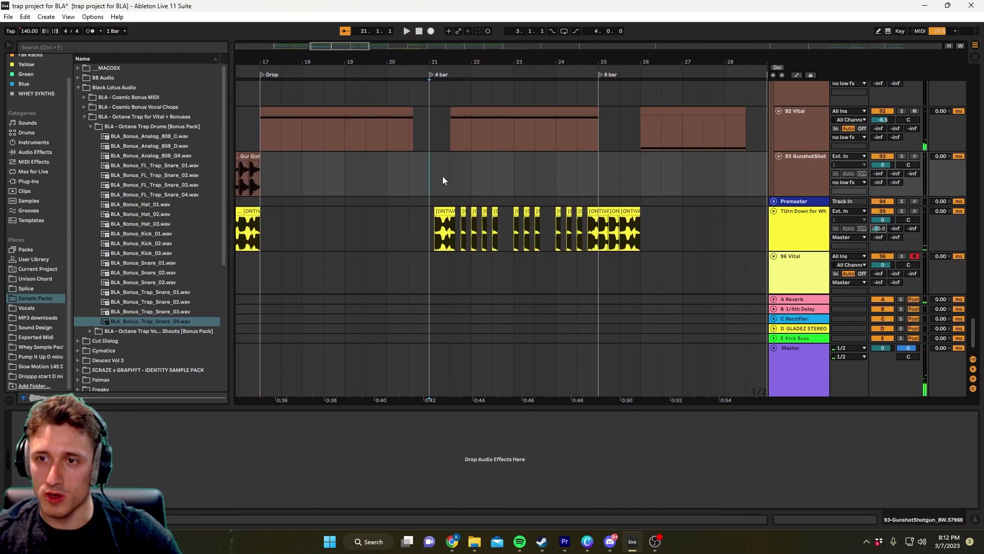
{"action": "left_click", "coordinate": [442, 176]}
{"action": "key", "text": "space"}
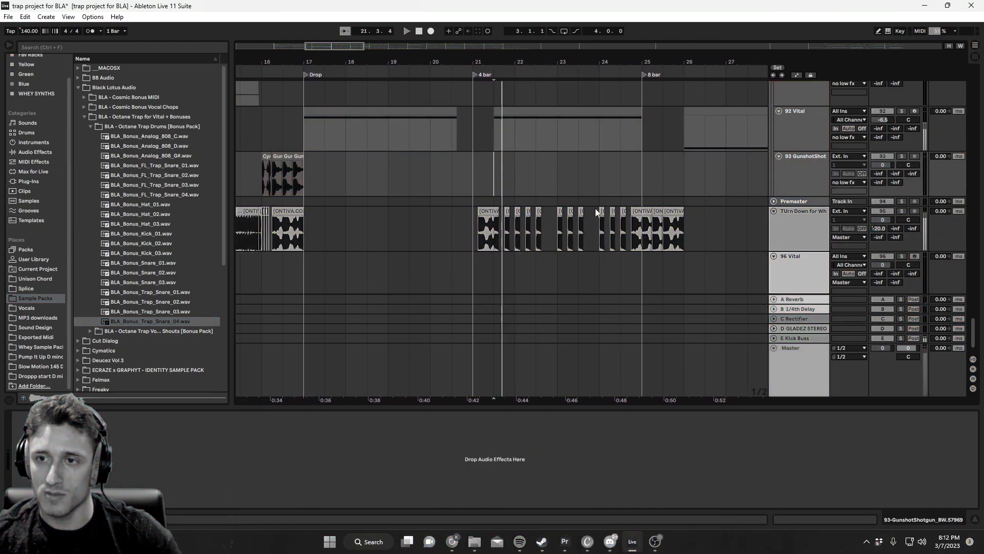
{"action": "right_click", "coordinate": [880, 228]}
{"action": "left_click", "coordinate": [893, 231]}
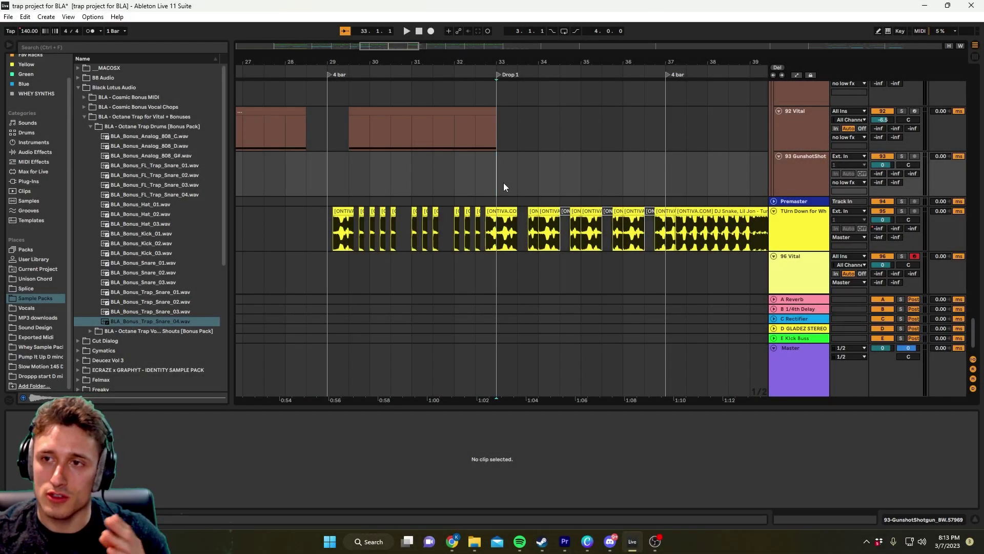
- Rename the Drop 1 marker to "build 2"
{"action": "right_click", "coordinate": [496, 77]}
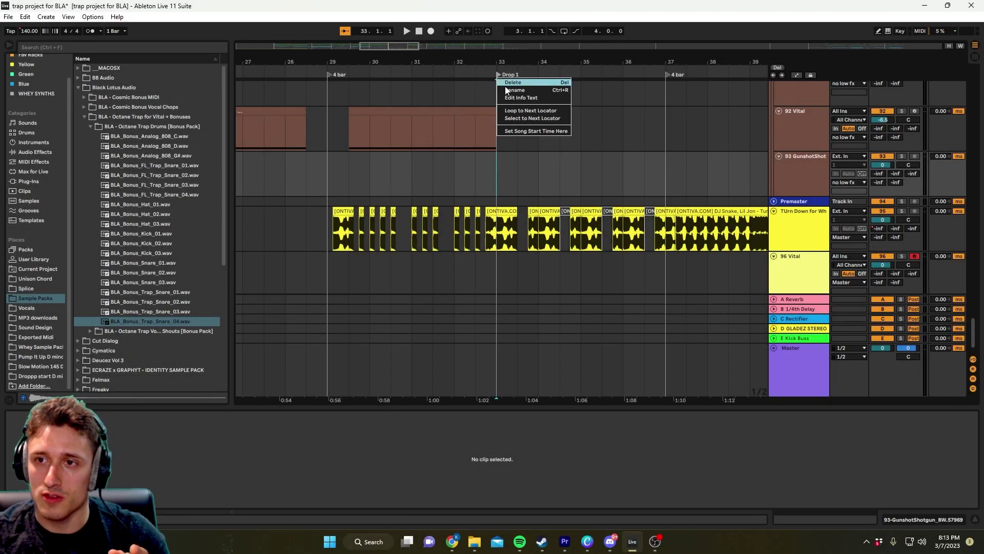
{"action": "left_click", "coordinate": [515, 92]}
{"action": "type", "text": "build 2"}
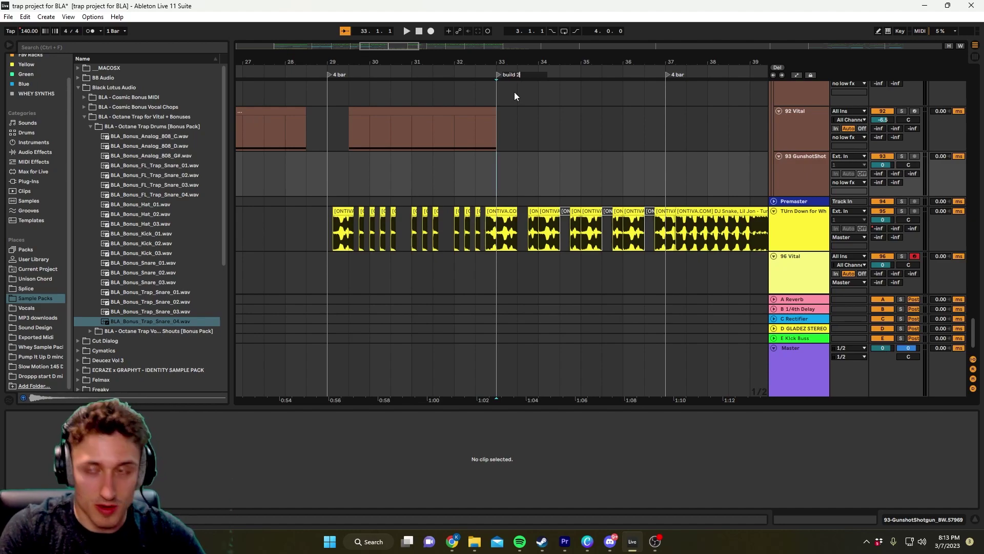
{"action": "key", "text": "Return"}
- Solo the Turn Down for What track and inspect its vocal clips around the build 2 marker
{"action": "scroll", "coordinate": [493, 176], "scroll_direction": "up", "scroll_amount": 5}
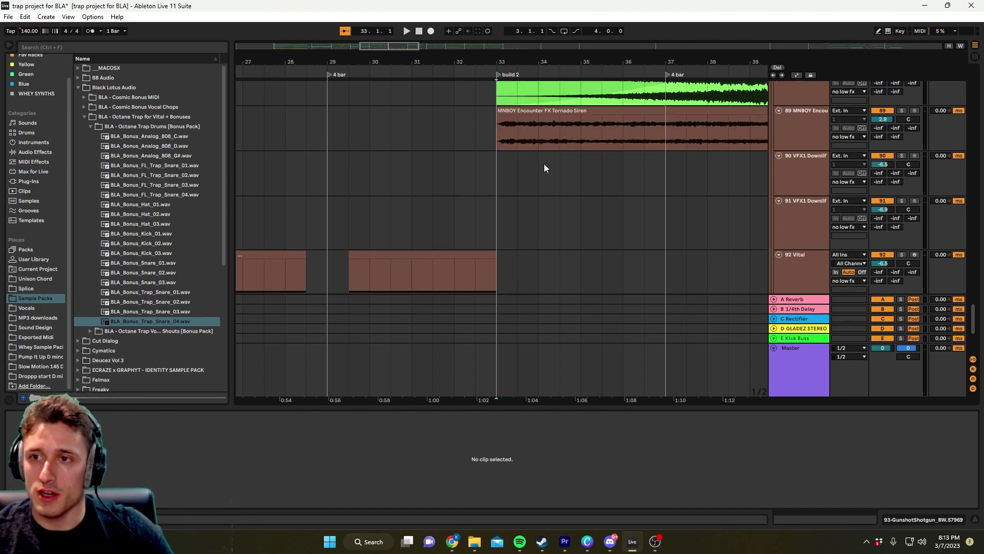
{"action": "scroll", "coordinate": [543, 164], "scroll_direction": "down", "scroll_amount": 2}
{"action": "scroll", "coordinate": [549, 169], "scroll_direction": "down", "scroll_amount": 3}
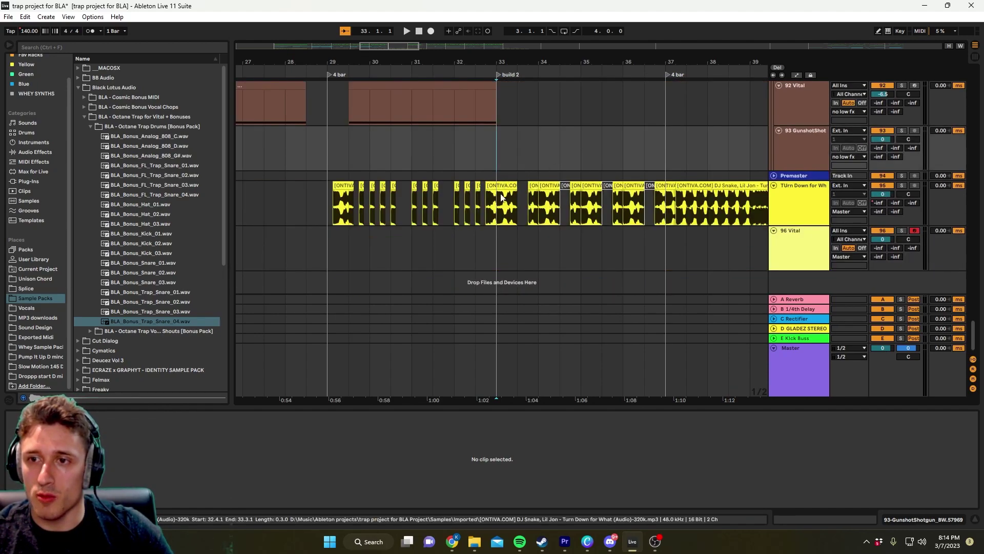
{"action": "left_click", "coordinate": [504, 206]}
{"action": "scroll", "coordinate": [538, 230], "scroll_direction": "down", "scroll_amount": 4}
{"action": "scroll", "coordinate": [553, 225], "scroll_direction": "left", "scroll_amount": 2}
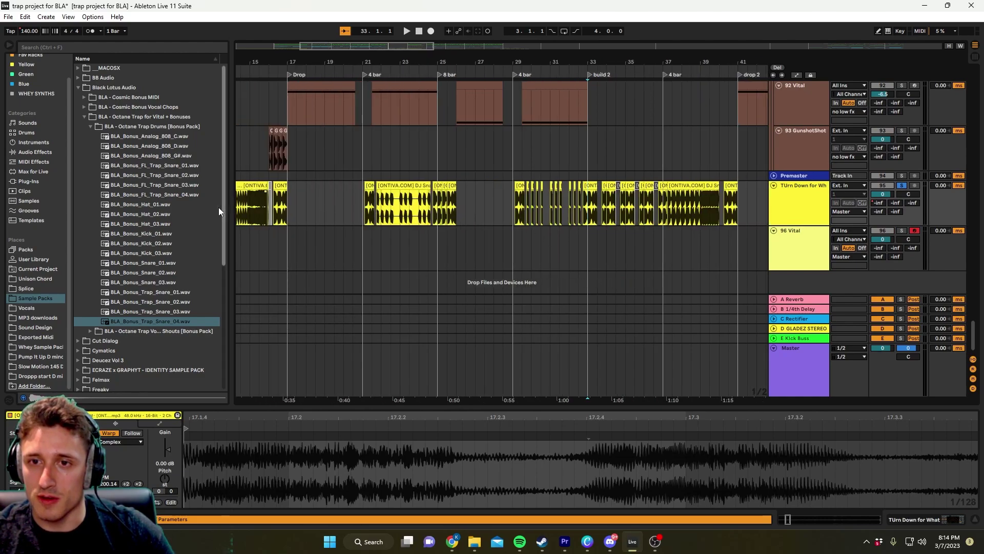
{"action": "scroll", "coordinate": [568, 223], "scroll_direction": "right", "scroll_amount": 2}
{"action": "scroll", "coordinate": [530, 162], "scroll_direction": "up", "scroll_amount": 5}
{"action": "left_click", "coordinate": [530, 162]}
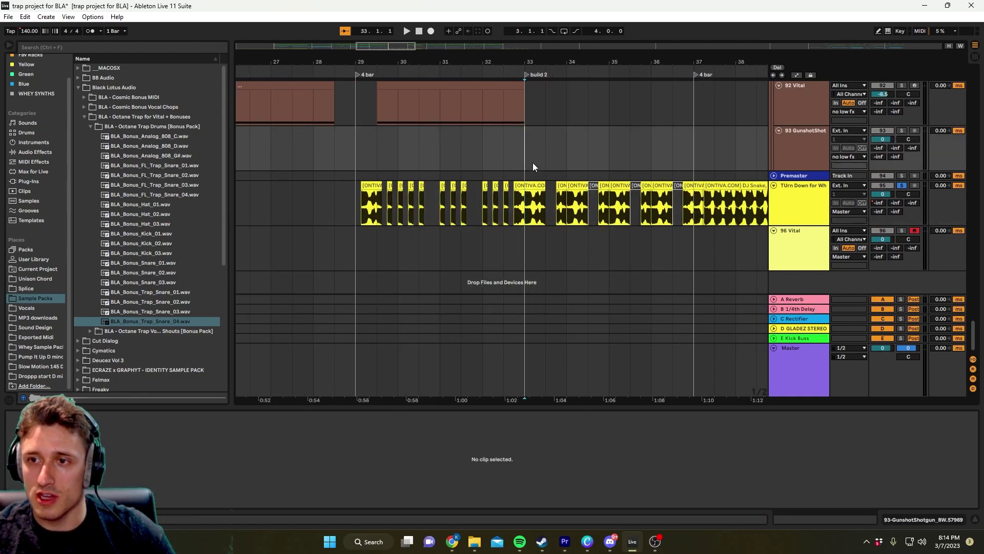
- Unsolo the vocal, then play the Cymatics Trap Buildup Drums track soloed from bar 38 in the second build
{"action": "scroll", "coordinate": [533, 168], "scroll_direction": "right", "scroll_amount": 5}
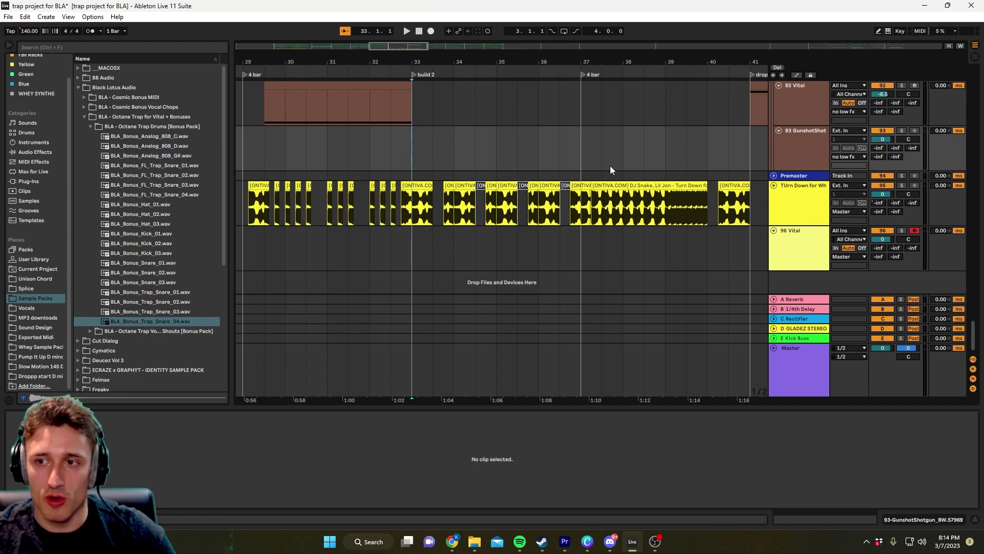
{"action": "scroll", "coordinate": [556, 165], "scroll_direction": "right", "scroll_amount": 2}
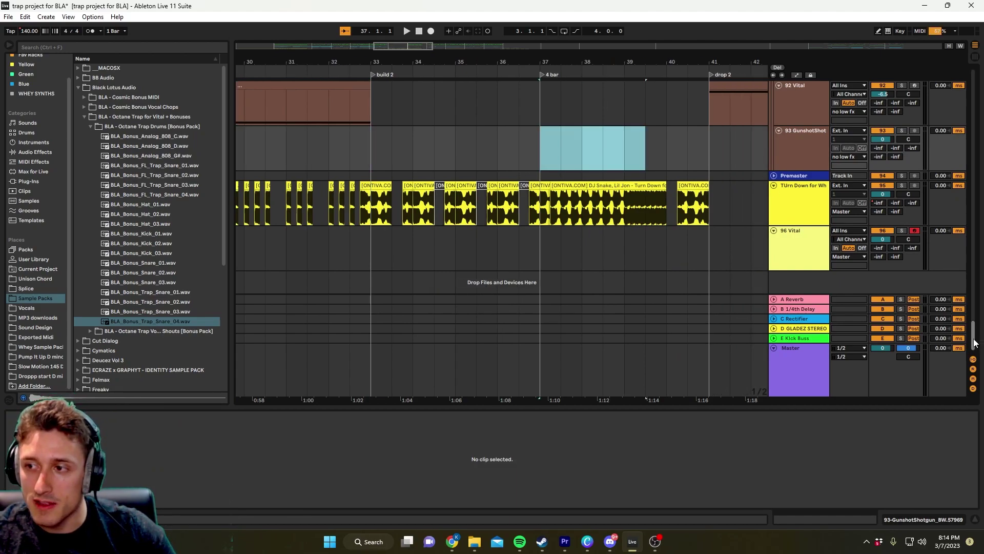
{"action": "left_click_drag", "start_coordinate": [980, 342], "coordinate": [980, 128]}
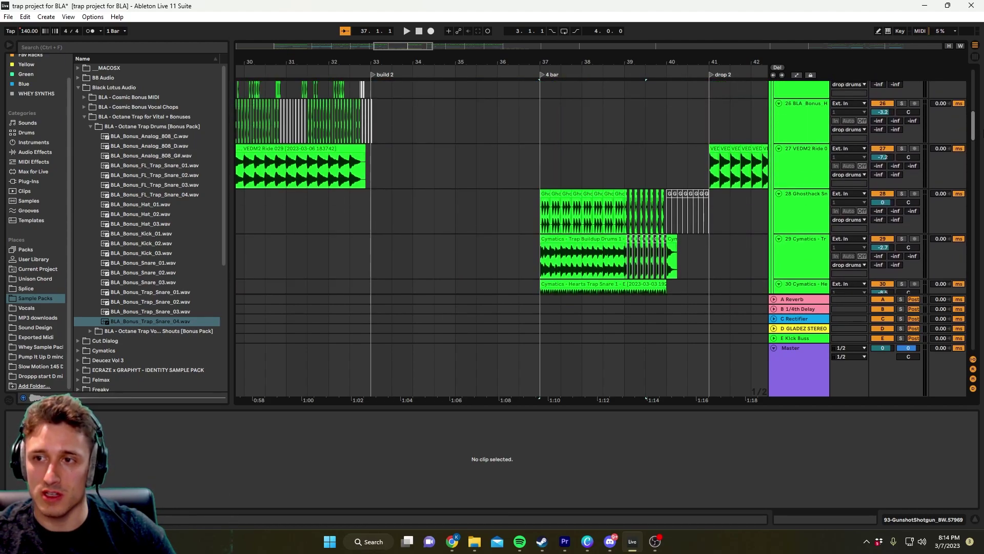
{"action": "scroll", "coordinate": [568, 238], "scroll_direction": "up", "scroll_amount": 3}
{"action": "scroll", "coordinate": [568, 238], "scroll_direction": "down", "scroll_amount": 2}
{"action": "scroll", "coordinate": [585, 205], "scroll_direction": "right", "scroll_amount": 2}
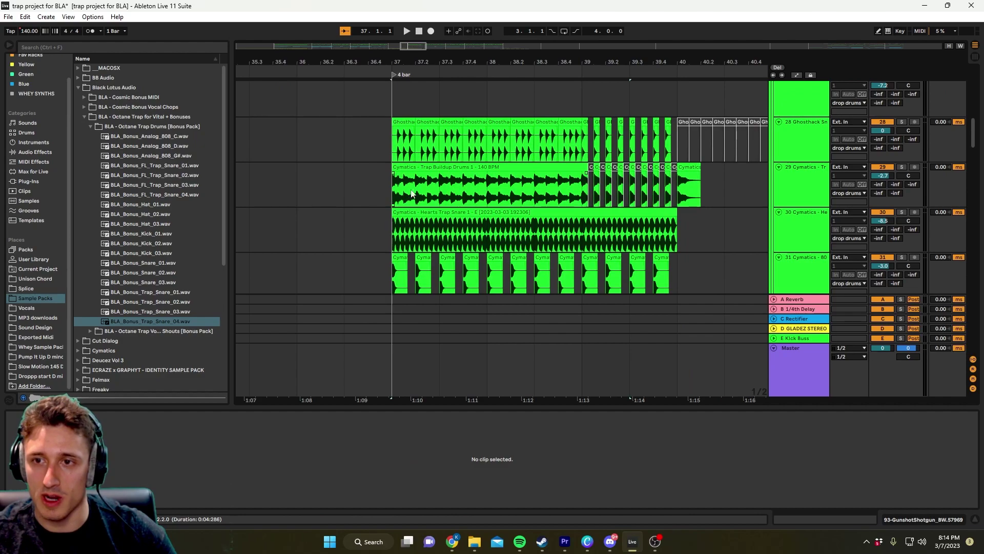
{"action": "left_click", "coordinate": [487, 184]}
{"action": "key", "text": "space"}
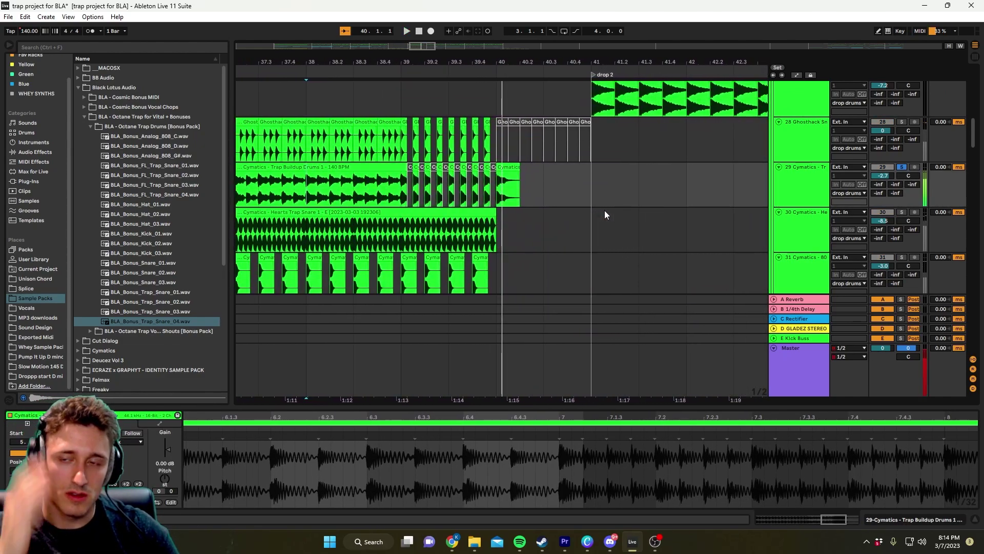
- Solo the flattened response track and play its clips from bar 37 in the second build
{"action": "scroll", "coordinate": [429, 205], "scroll_direction": "down", "scroll_amount": 3, "text": "ctrl"}
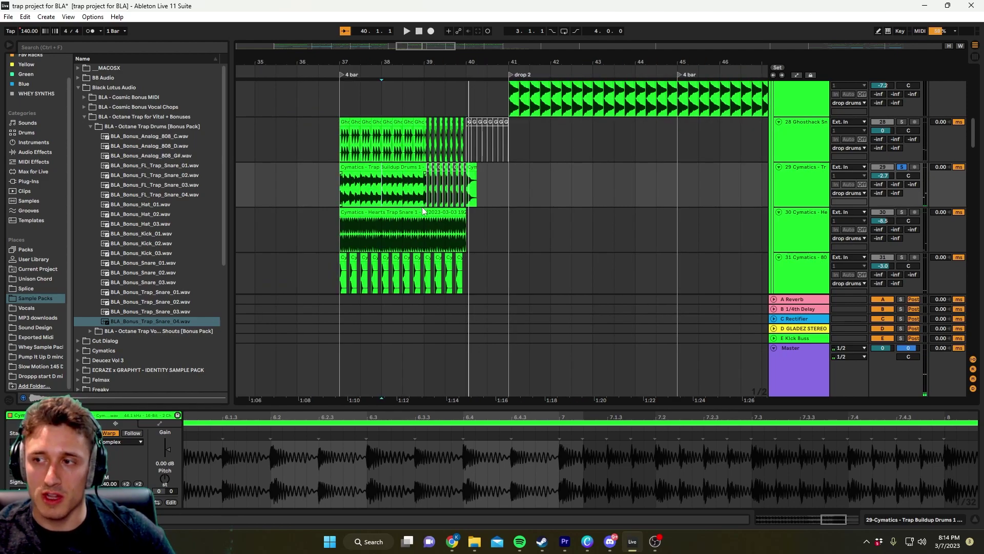
{"action": "scroll", "coordinate": [400, 204], "scroll_direction": "left", "scroll_amount": 5}
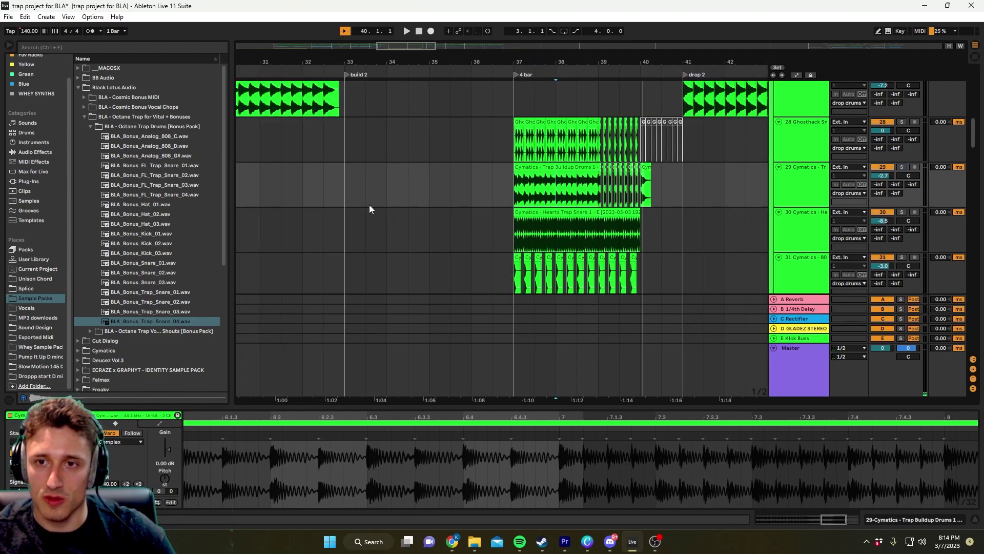
{"action": "scroll", "coordinate": [359, 200], "scroll_direction": "down", "scroll_amount": 5}
{"action": "scroll", "coordinate": [393, 198], "scroll_direction": "down", "scroll_amount": 12}
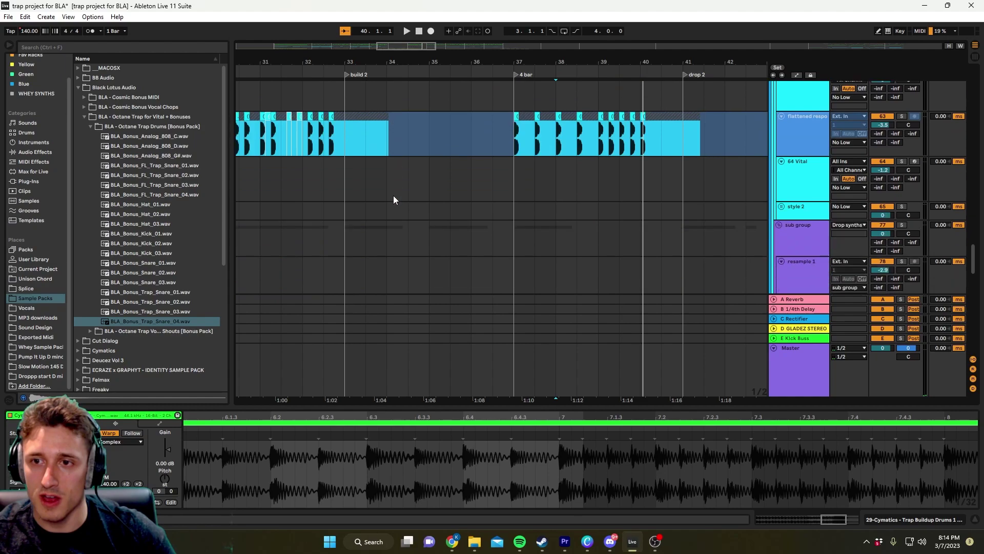
{"action": "scroll", "coordinate": [410, 197], "scroll_direction": "up", "scroll_amount": 5}
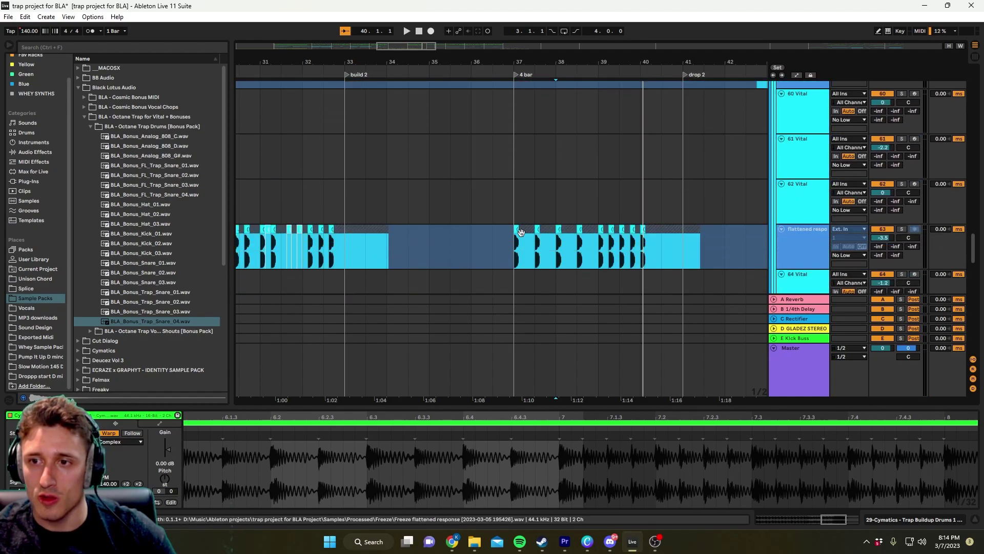
{"action": "left_click", "coordinate": [509, 238]}
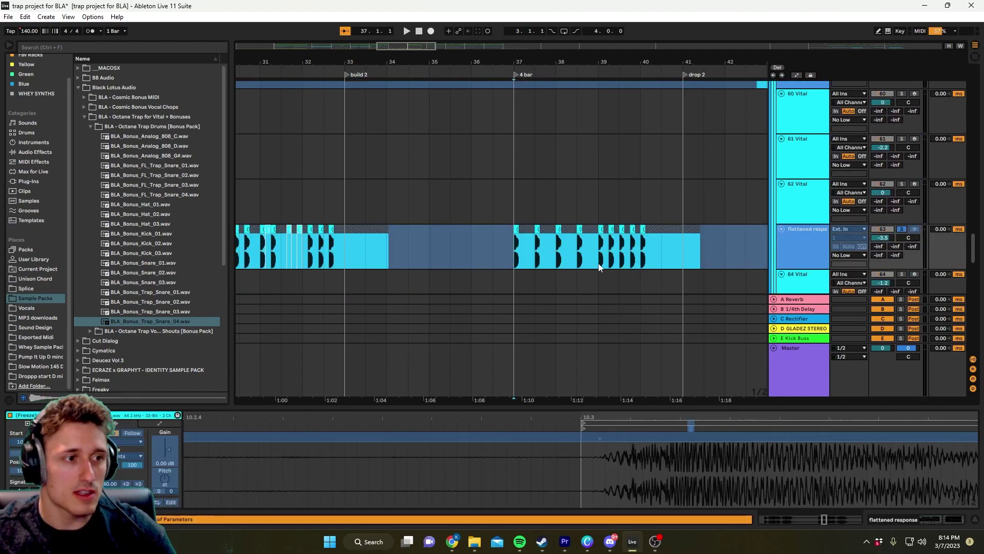
{"action": "key", "text": "space"}
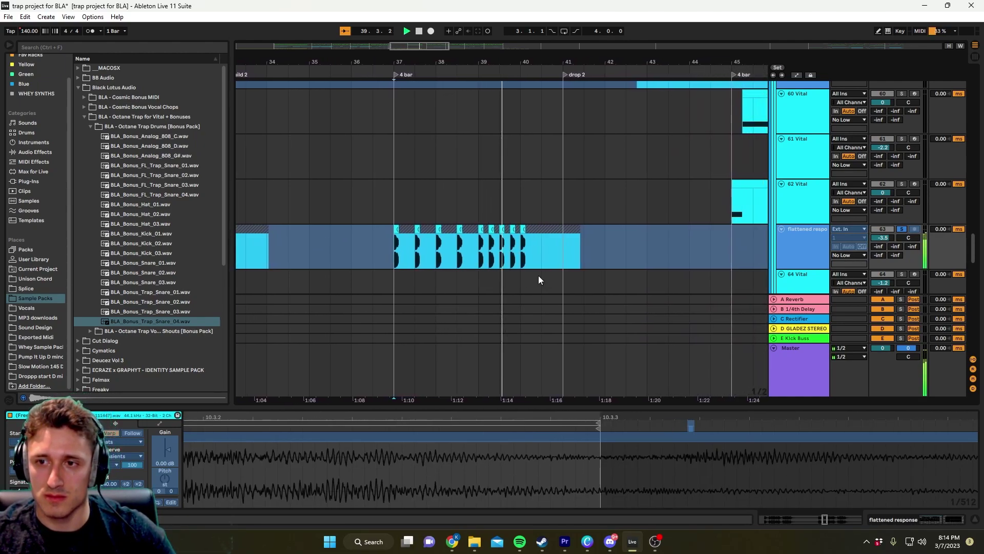
{"action": "key", "text": "space"}
- Unsolo the flattened response track and play the full mix from the build 2 marker up to drop 2
{"action": "key", "text": "s"}
{"action": "scroll", "coordinate": [403, 253], "scroll_direction": "down", "scroll_amount": 3}
{"action": "scroll", "coordinate": [403, 253], "scroll_direction": "left", "scroll_amount": 1}
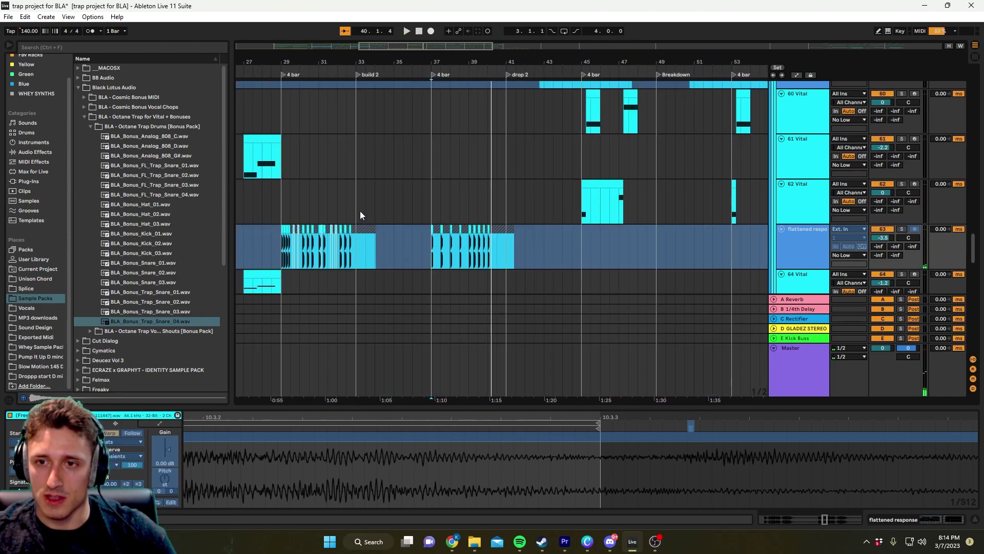
{"action": "left_click", "coordinate": [359, 207]}
{"action": "key", "text": "space"}
{"action": "scroll", "coordinate": [744, 179], "scroll_direction": "up", "scroll_amount": 2}
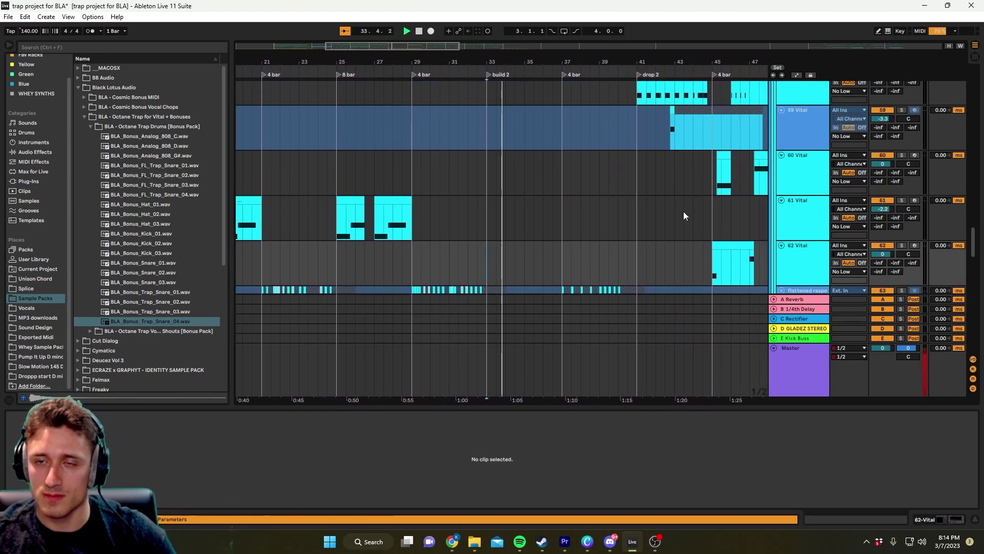
{"action": "scroll", "coordinate": [668, 233], "scroll_direction": "down", "scroll_amount": 10}
{"action": "scroll", "coordinate": [671, 238], "scroll_direction": "down", "scroll_amount": 10}
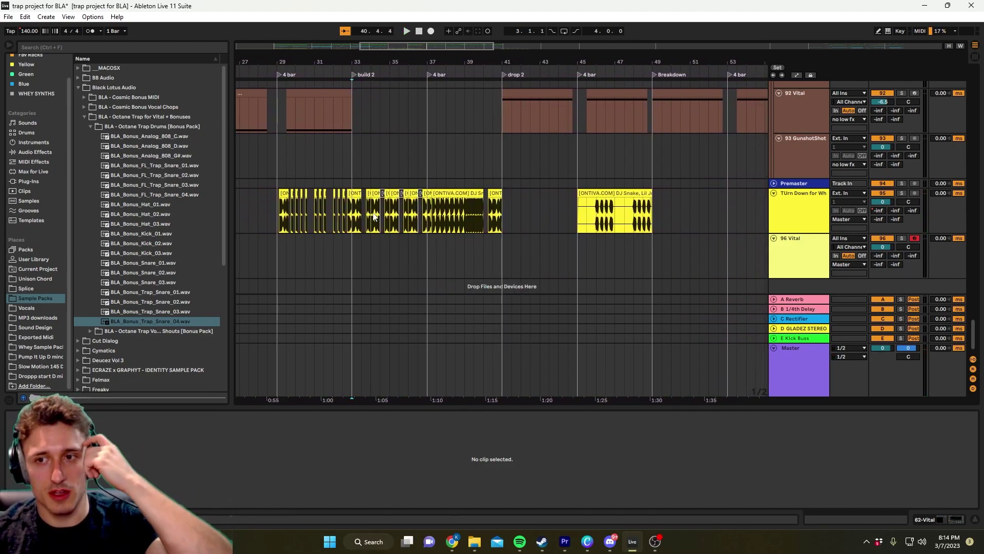
- Solo the BLA_Bonus_Hat_03 track in the drop drums and play it from the drop 2 marker
{"action": "scroll", "coordinate": [513, 224], "scroll_direction": "up", "scroll_amount": 2}
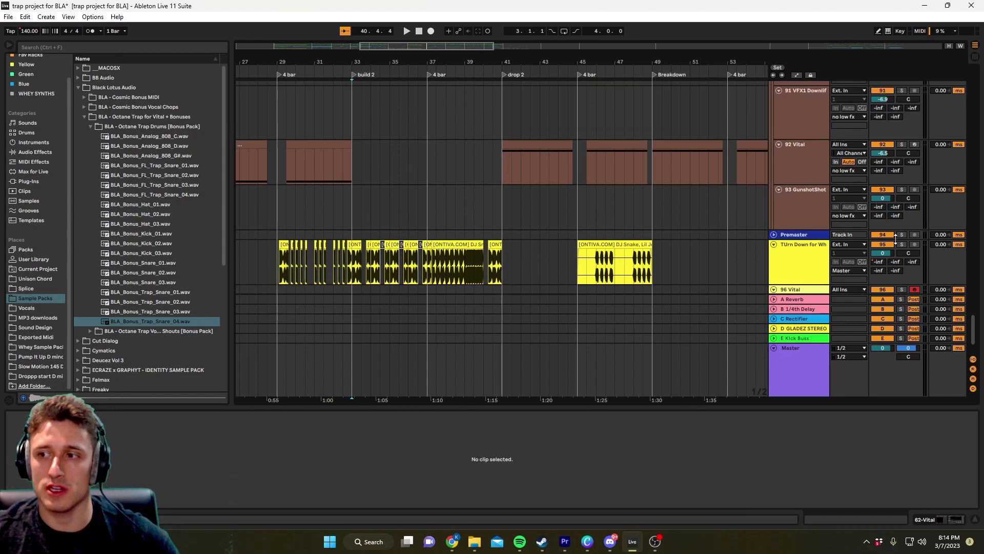
{"action": "left_click_drag", "start_coordinate": [973, 334], "coordinate": [980, 124]}
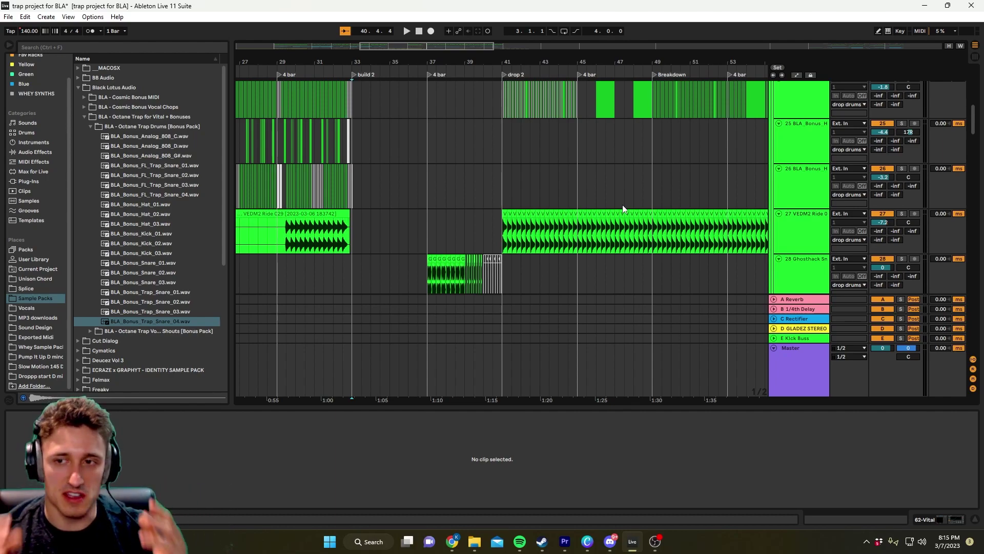
{"action": "scroll", "coordinate": [500, 100], "scroll_direction": "up", "scroll_amount": 5}
{"action": "left_click", "coordinate": [508, 103]}
{"action": "scroll", "coordinate": [523, 123], "scroll_direction": "up", "scroll_amount": 2}
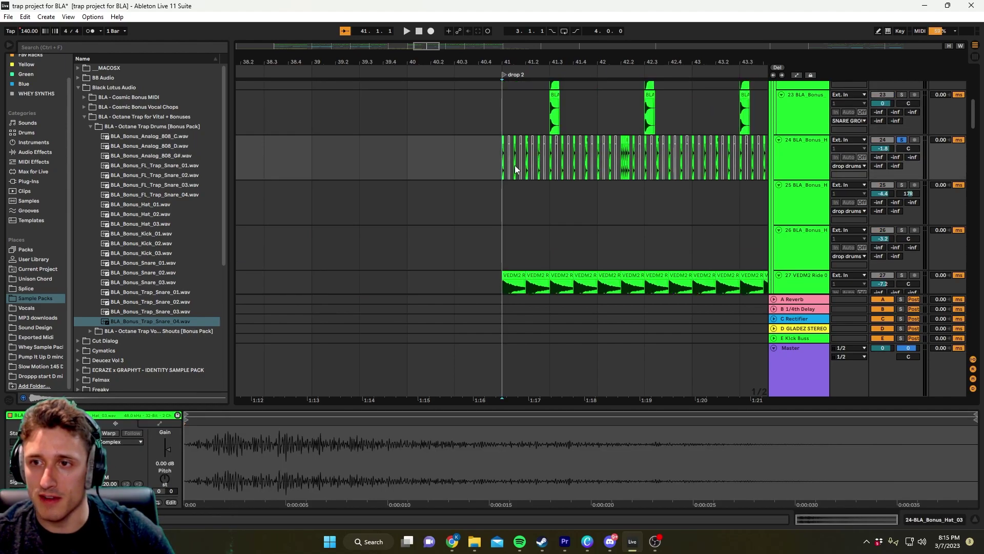
{"action": "scroll", "coordinate": [508, 164], "scroll_direction": "up", "scroll_amount": 3}
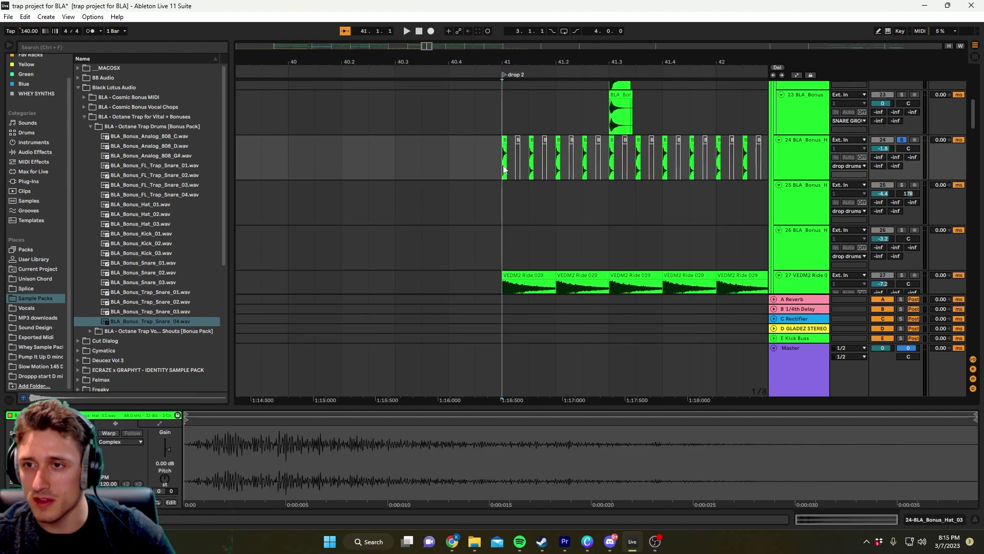
{"action": "scroll", "coordinate": [495, 189], "scroll_direction": "down", "scroll_amount": 5}
{"action": "scroll", "coordinate": [453, 247], "scroll_direction": "down", "scroll_amount": 1}
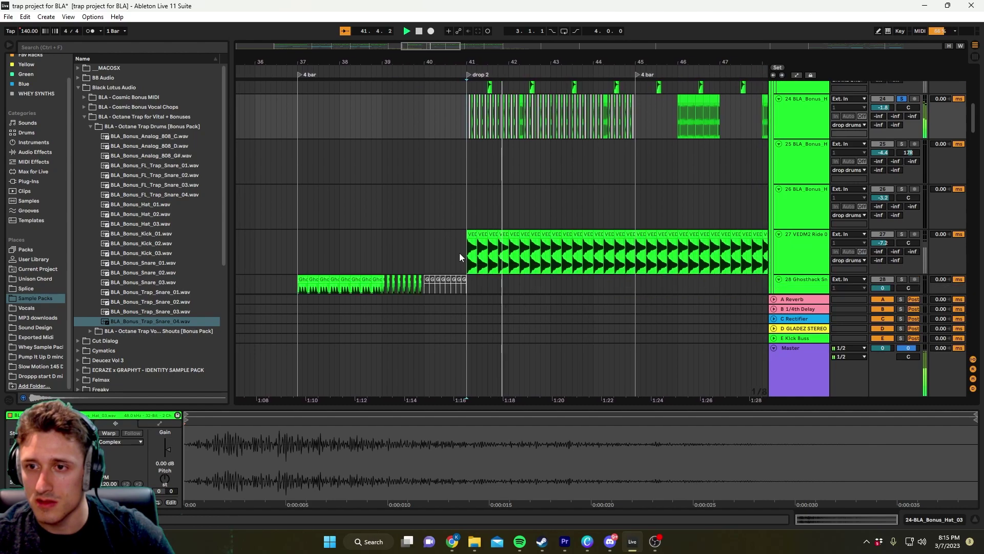
- Solo the VEDM2 Ride track and play it from just before drop 2
{"action": "left_click", "coordinate": [461, 253]}
{"action": "key", "text": "space"}
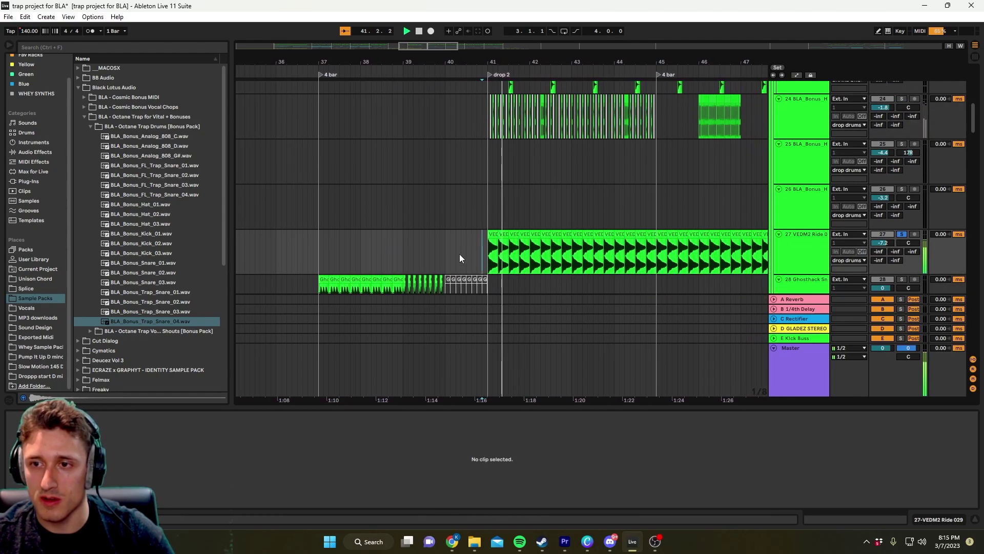
{"action": "key", "text": "space"}
{"action": "scroll", "coordinate": [445, 253], "scroll_direction": "down", "scroll_amount": 1}
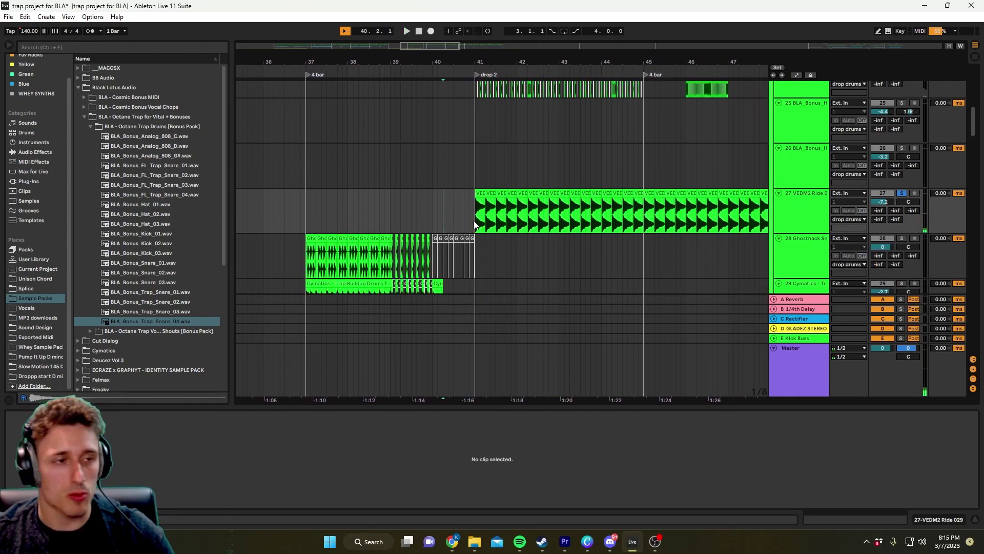
- Unsolo the ride and play drop 2 in the full mix from bar 40, toggling the ride track's activator to compare
{"action": "left_click", "coordinate": [474, 224]}
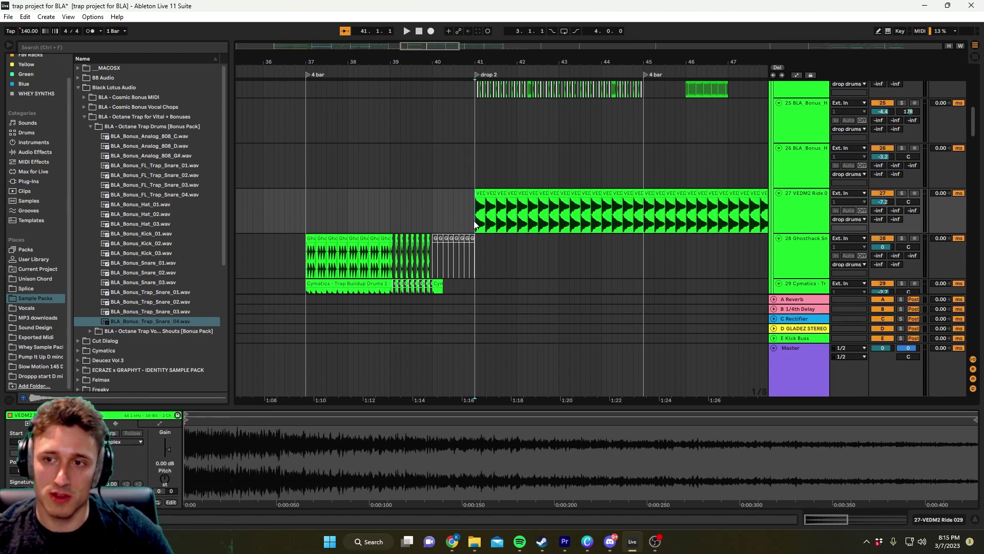
{"action": "left_click", "coordinate": [440, 209]}
{"action": "key", "text": "space"}
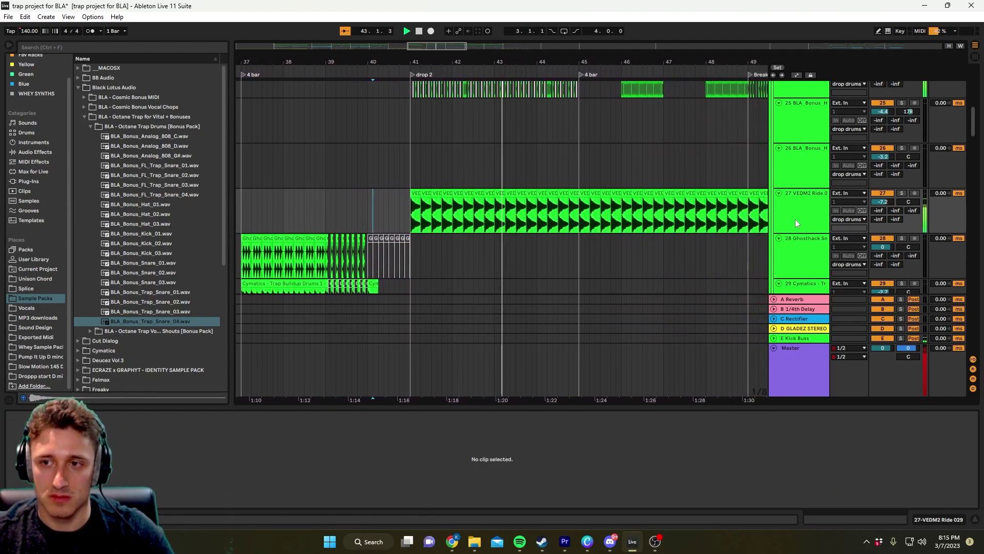
{"action": "left_click", "coordinate": [883, 193]}
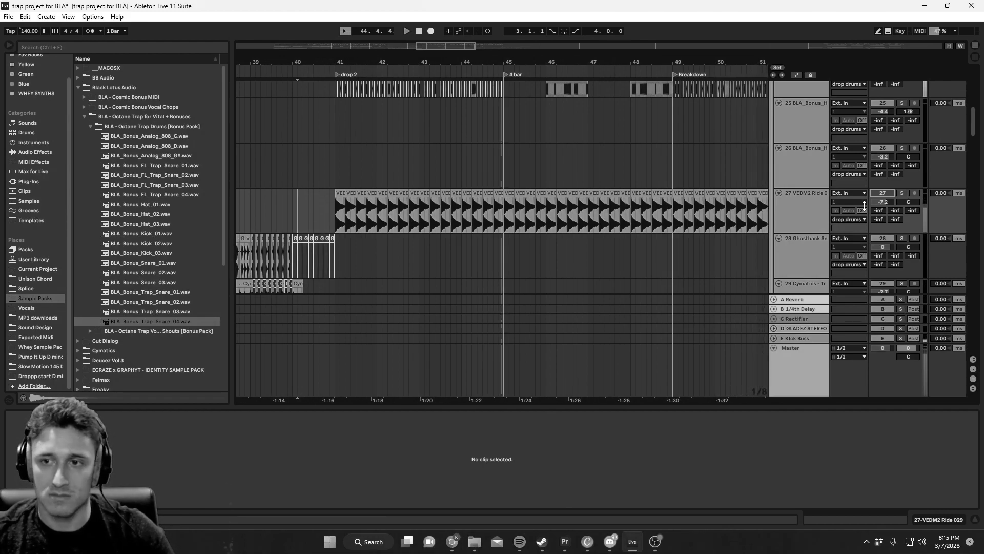
- Highlight the VEDM2 Ride clips from the drop 2 marker to the end drop marker, then clear the selection
{"action": "scroll", "coordinate": [445, 191], "scroll_direction": "left", "scroll_amount": 3}
{"action": "scroll", "coordinate": [560, 200], "scroll_direction": "down", "scroll_amount": 4}
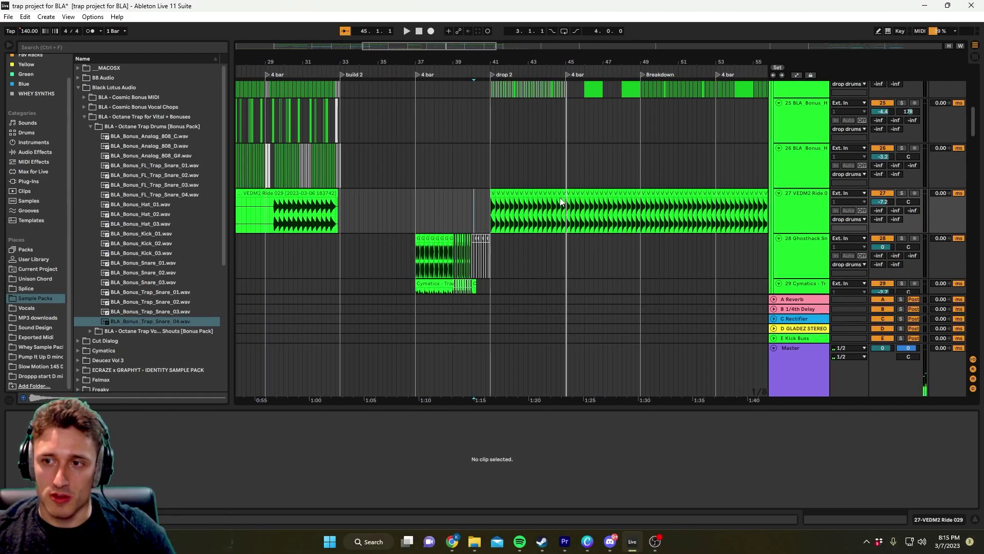
{"action": "scroll", "coordinate": [572, 206], "scroll_direction": "right", "scroll_amount": 3}
{"action": "scroll", "coordinate": [577, 207], "scroll_direction": "right", "scroll_amount": 2}
{"action": "left_click_drag", "start_coordinate": [398, 219], "coordinate": [696, 217]}
{"action": "left_click", "coordinate": [382, 170]}
- Solo the fm wonking track with clips at drop 2, show its device chain and play from the marker
{"action": "scroll", "coordinate": [389, 187], "scroll_direction": "down", "scroll_amount": 10}
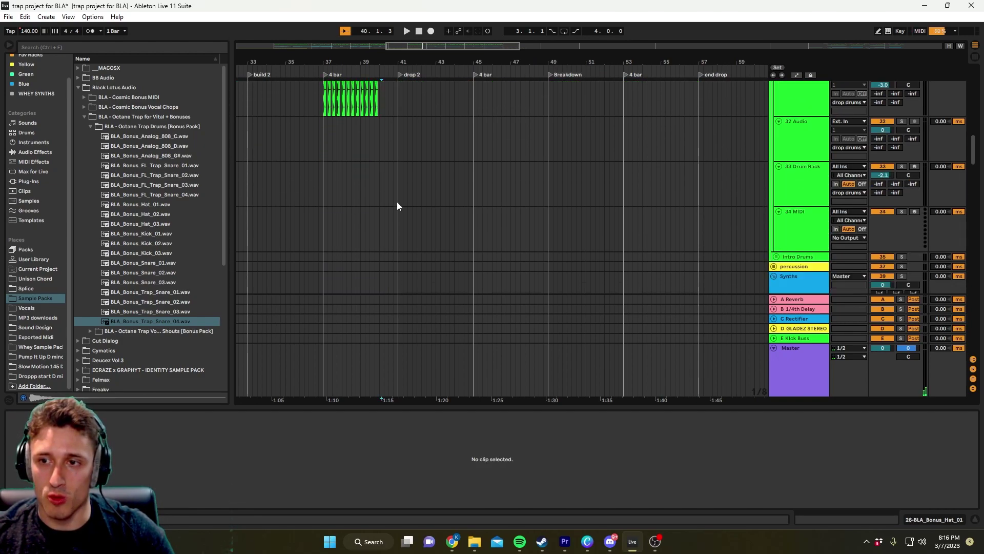
{"action": "scroll", "coordinate": [398, 202], "scroll_direction": "down", "scroll_amount": 10}
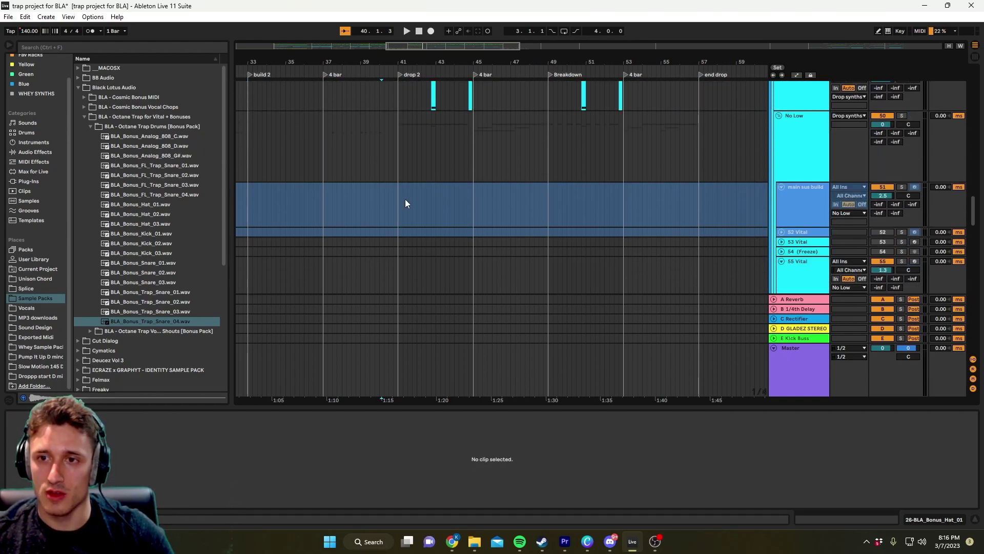
{"action": "scroll", "coordinate": [410, 194], "scroll_direction": "down", "scroll_amount": 3}
{"action": "scroll", "coordinate": [402, 186], "scroll_direction": "up", "scroll_amount": 3}
{"action": "left_click", "coordinate": [397, 146]}
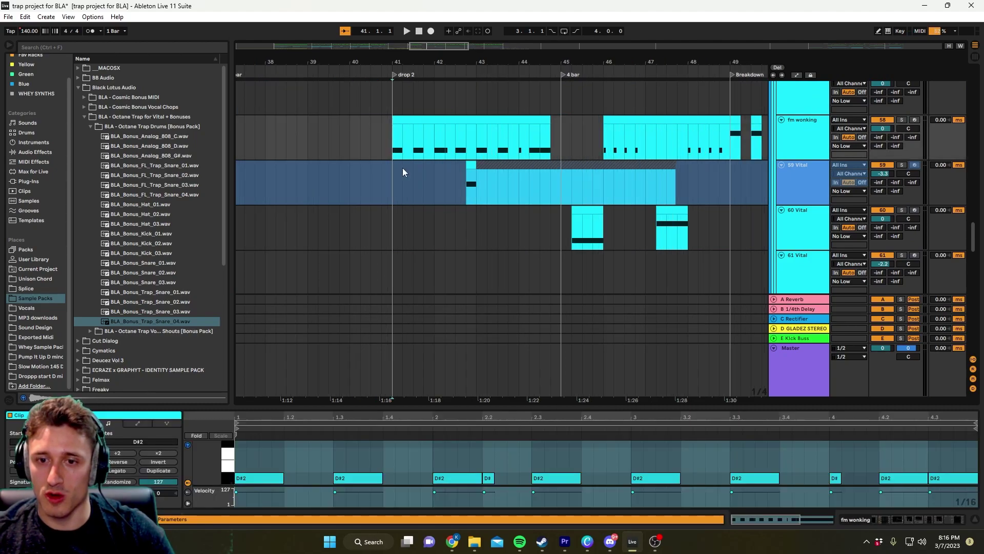
{"action": "key", "text": "shift+Tab"}
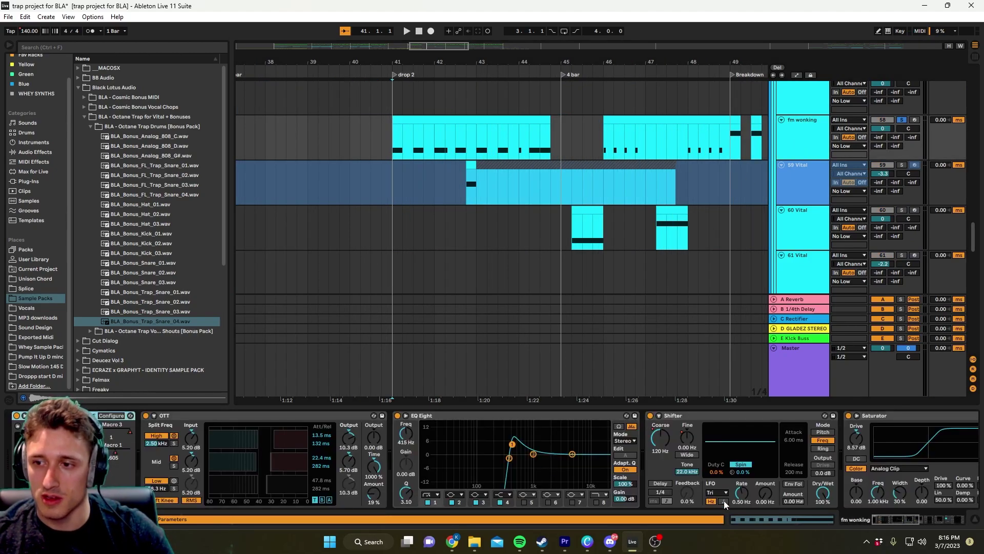
{"action": "key", "text": "space"}
{"action": "key", "text": "space"}
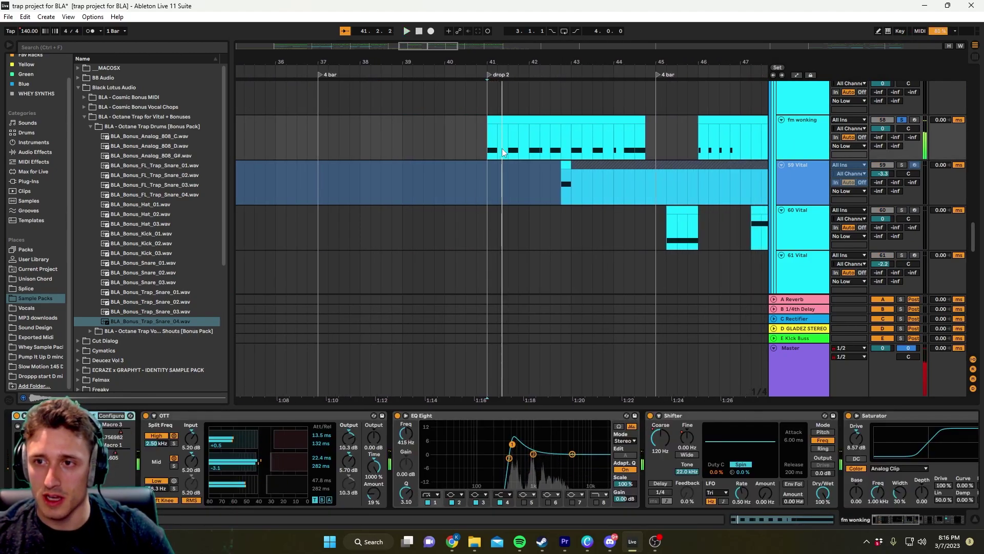
- Inspect the BLA_Bonus_Analog_808 clips on the sub group's audio track in drop 2
{"action": "scroll", "coordinate": [556, 249], "scroll_direction": "down", "scroll_amount": 3}
{"action": "scroll", "coordinate": [556, 249], "scroll_direction": "down", "scroll_amount": 6}
{"action": "left_click", "coordinate": [492, 240]}
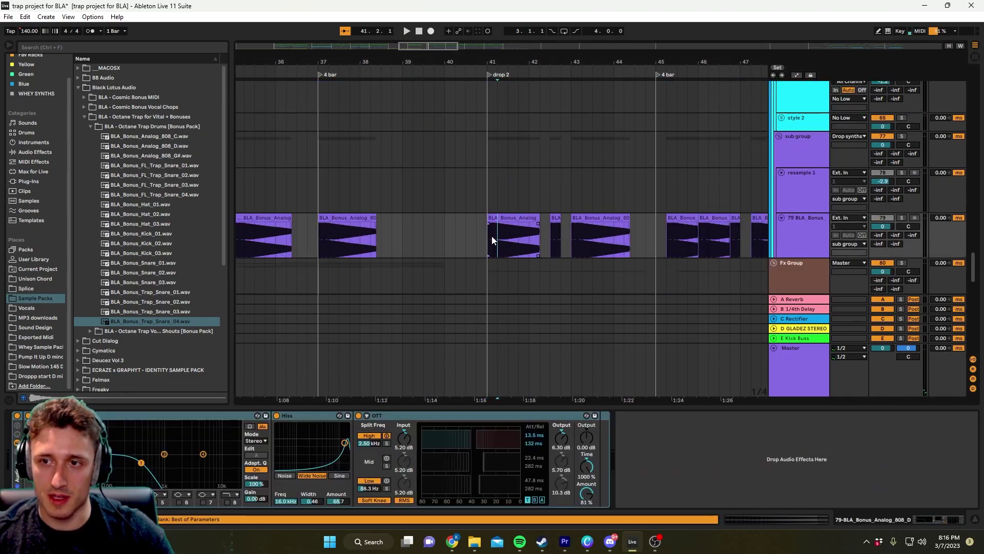
{"action": "double_click", "coordinate": [501, 216]}
{"action": "left_click", "coordinate": [575, 233]}
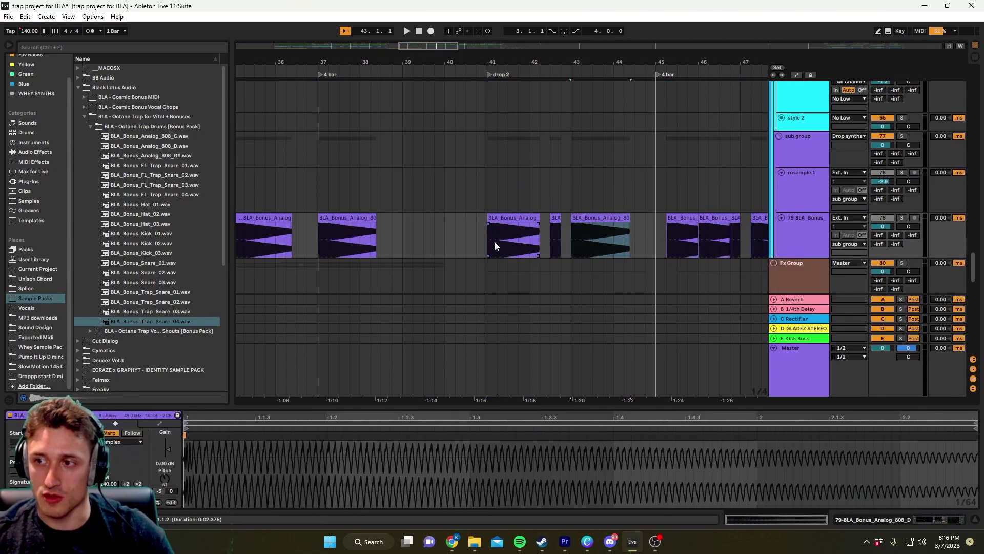
- Solo the 49 Vital track and play its short clips at bar 42.4 and just before bar 45
{"action": "left_click_drag", "start_coordinate": [973, 273], "coordinate": [974, 204]}
{"action": "left_click", "coordinate": [561, 223]}
{"action": "key", "text": "minus"}
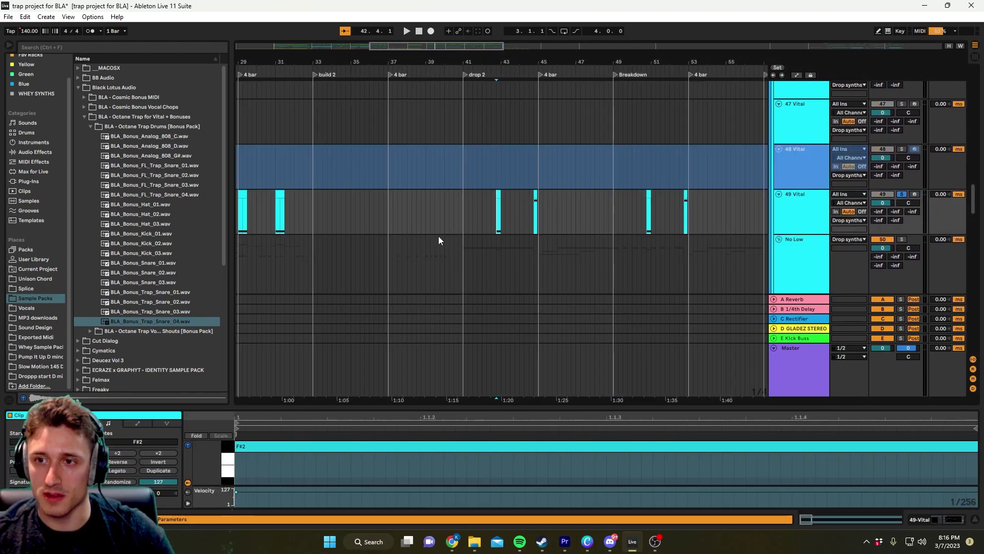
{"action": "key", "text": "space"}
{"action": "key", "text": "space"}
{"action": "left_click", "coordinate": [533, 214]}
{"action": "key", "text": "space"}
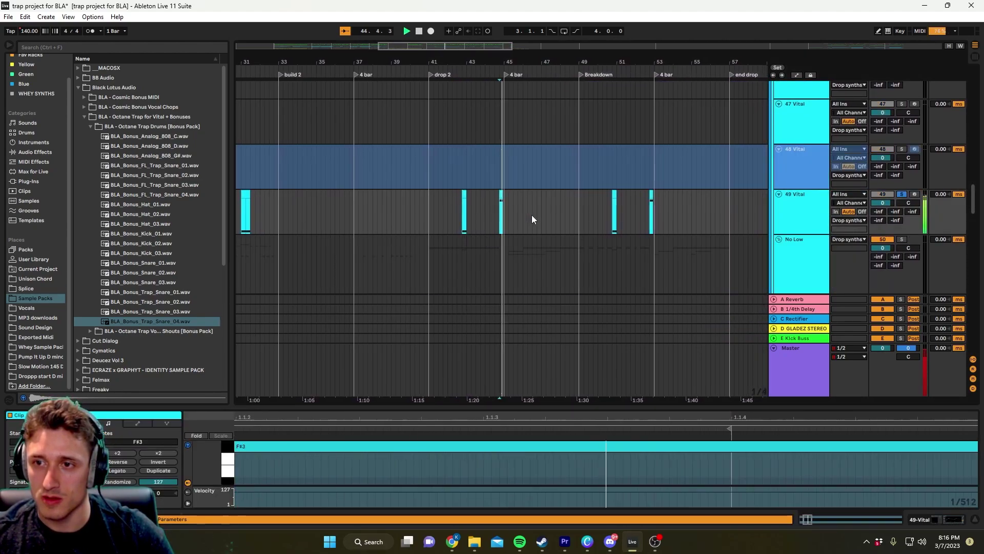
{"action": "key", "text": "space"}
- Solo the 59 Vital track and play its clip from bar 42.4 in drop 2
{"action": "scroll", "coordinate": [442, 254], "scroll_direction": "down", "scroll_amount": 2}
{"action": "scroll", "coordinate": [442, 254], "scroll_direction": "down", "scroll_amount": 4}
{"action": "scroll", "coordinate": [442, 252], "scroll_direction": "up", "scroll_amount": 3}
{"action": "scroll", "coordinate": [460, 250], "scroll_direction": "down", "scroll_amount": 1}
{"action": "left_click", "coordinate": [485, 215]}
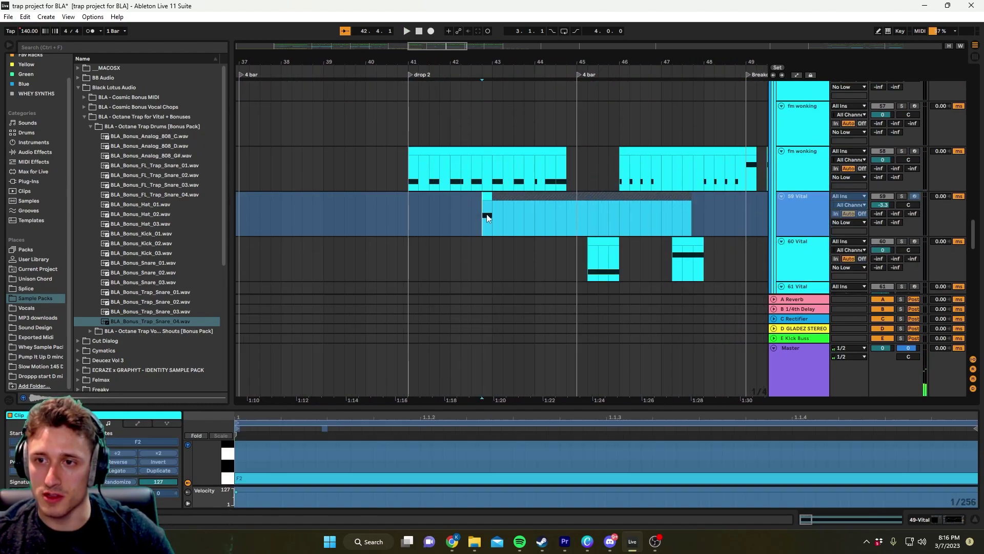
{"action": "key", "text": "s"}
{"action": "key", "text": "space"}
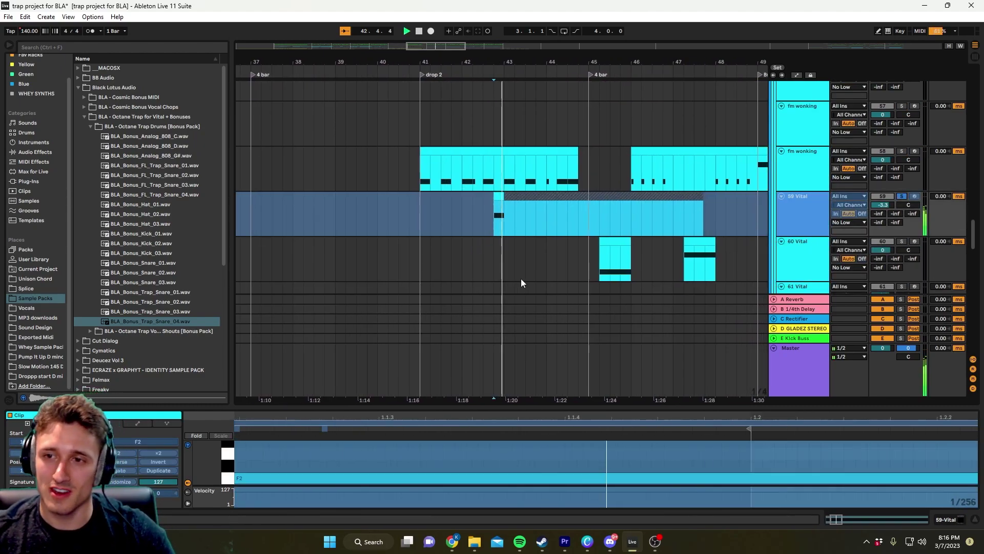
- Play the arrangement from just before the drop 2 marker on the 91 VFX1 Downlifter track
{"action": "left_click", "coordinate": [417, 214]}
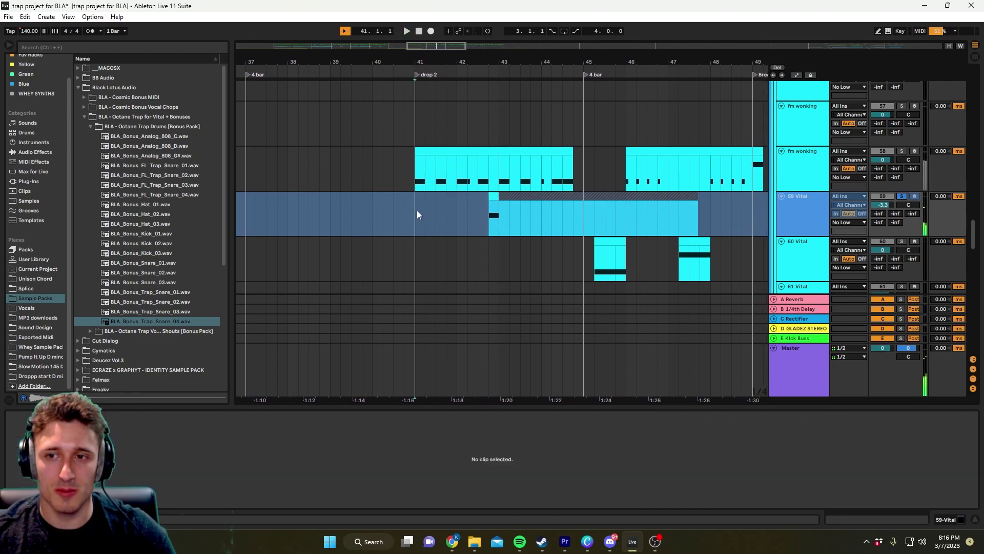
{"action": "scroll", "coordinate": [427, 228], "scroll_direction": "down", "scroll_amount": 10}
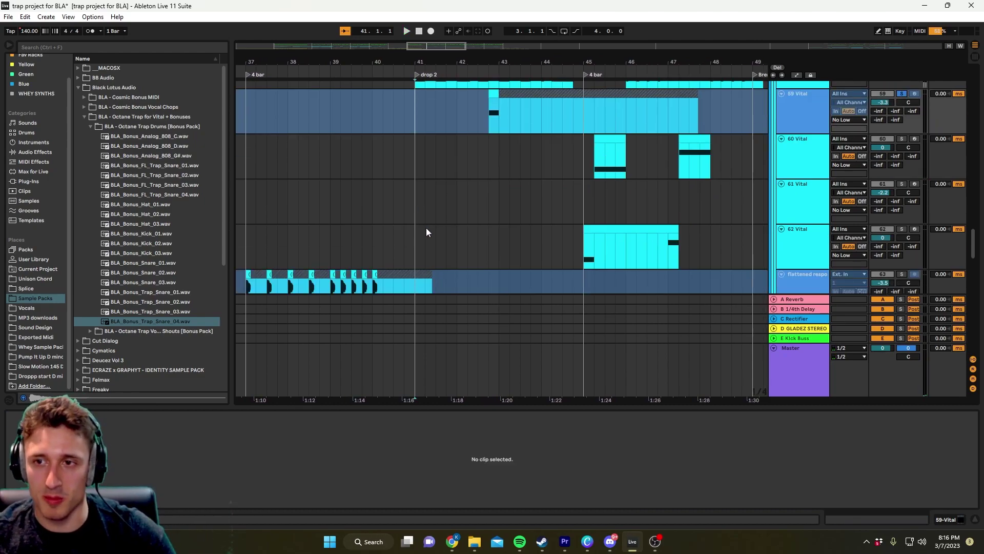
{"action": "scroll", "coordinate": [452, 250], "scroll_direction": "down", "scroll_amount": 8}
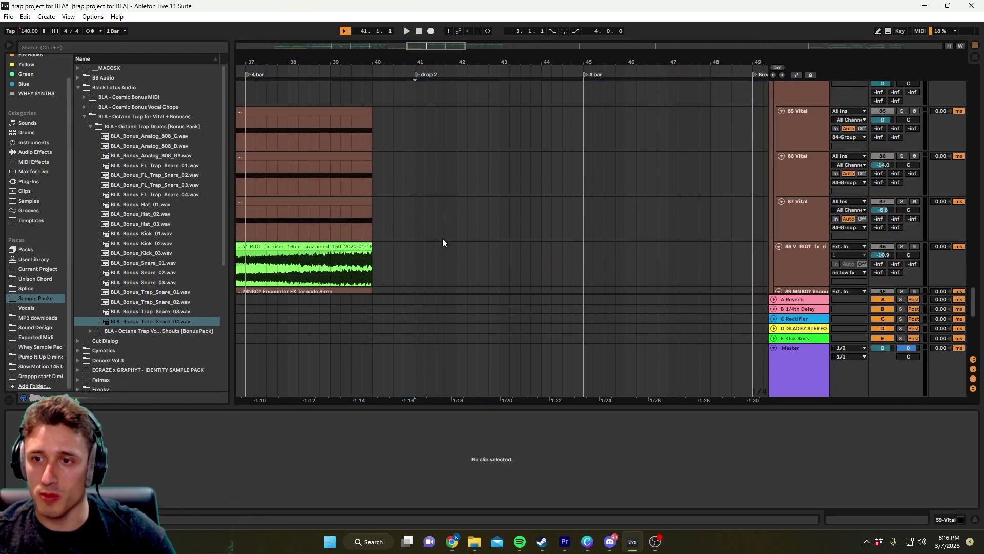
{"action": "scroll", "coordinate": [478, 208], "scroll_direction": "down", "scroll_amount": 3}
{"action": "left_click", "coordinate": [446, 181]}
{"action": "key", "text": "space"}
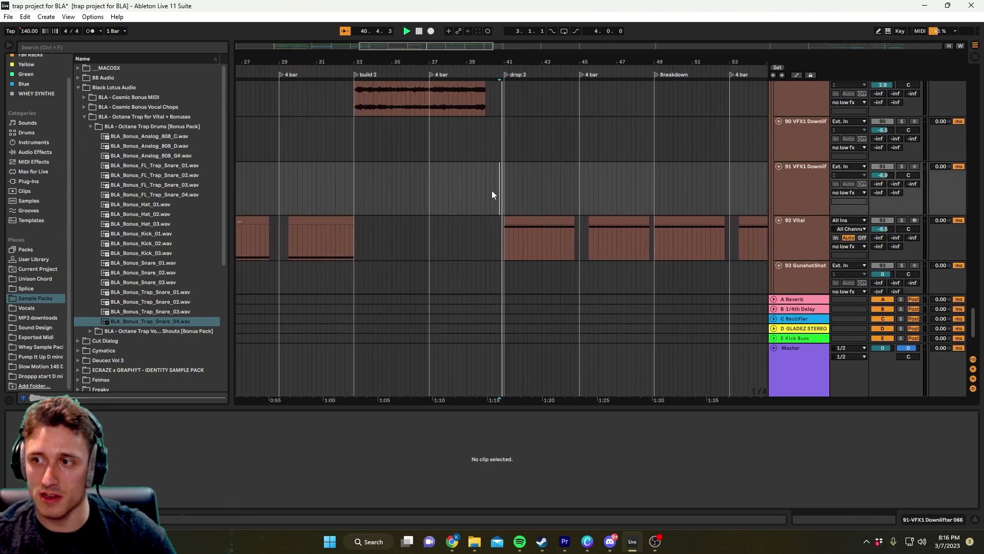
- Inspect the BLA_Bonus kick and snare clips on tracks 20 to 23 in the first four bars of drop 2
{"action": "scroll", "coordinate": [533, 200], "scroll_direction": "up", "scroll_amount": 2}
{"action": "scroll", "coordinate": [585, 206], "scroll_direction": "up", "scroll_amount": 3}
{"action": "left_click_drag", "start_coordinate": [973, 285], "coordinate": [980, 99]}
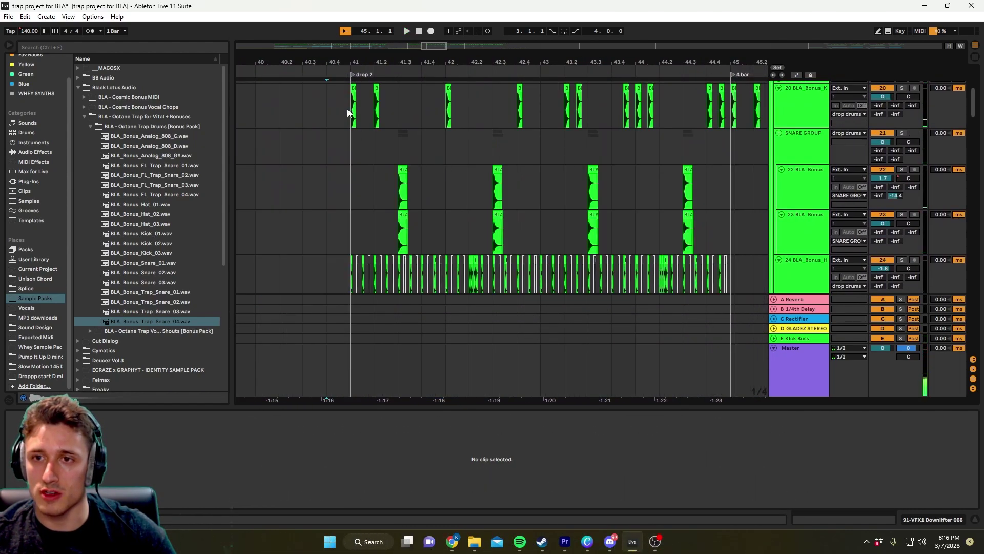
{"action": "left_click_drag", "start_coordinate": [348, 106], "coordinate": [739, 261]}
{"action": "left_click", "coordinate": [689, 231]}
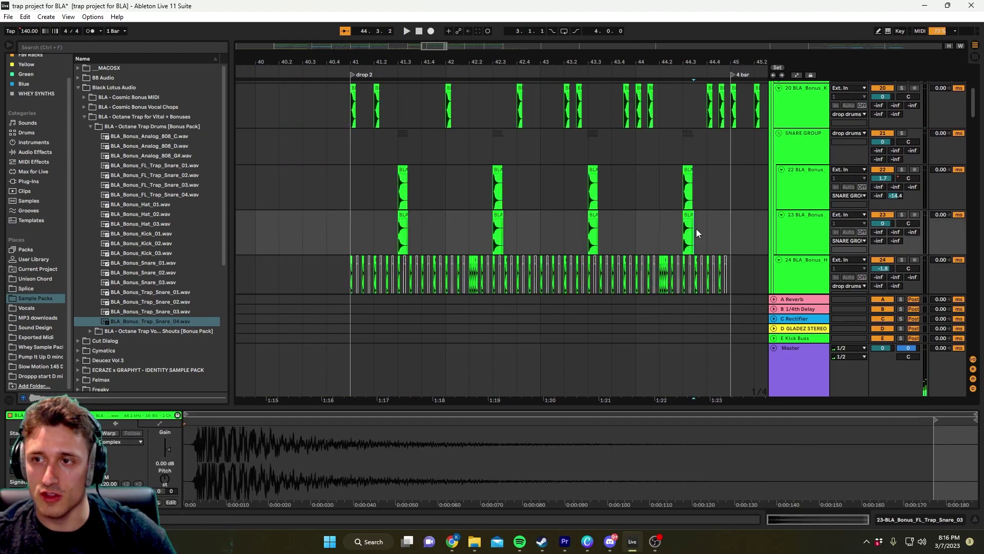
{"action": "left_click_drag", "start_coordinate": [345, 94], "coordinate": [715, 124]}
{"action": "left_click_drag", "start_coordinate": [348, 182], "coordinate": [739, 250]}
- Inspect the BLA_Bonus_Hat clips on track 24 in the first four bars of drop 2
{"action": "scroll", "coordinate": [672, 258], "scroll_direction": "down", "scroll_amount": 3}
{"action": "scroll", "coordinate": [631, 246], "scroll_direction": "down", "scroll_amount": 2}
{"action": "left_click_drag", "start_coordinate": [521, 213], "coordinate": [674, 222]}
{"action": "left_click", "coordinate": [676, 220]}
{"action": "scroll", "coordinate": [676, 219], "scroll_direction": "right", "scroll_amount": 4}
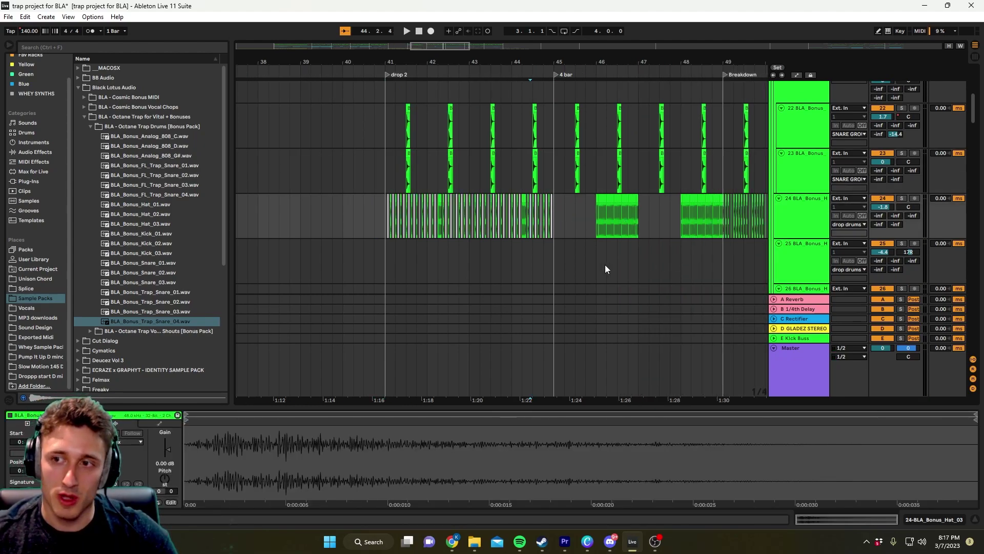
{"action": "scroll", "coordinate": [576, 263], "scroll_direction": "up", "scroll_amount": 4}
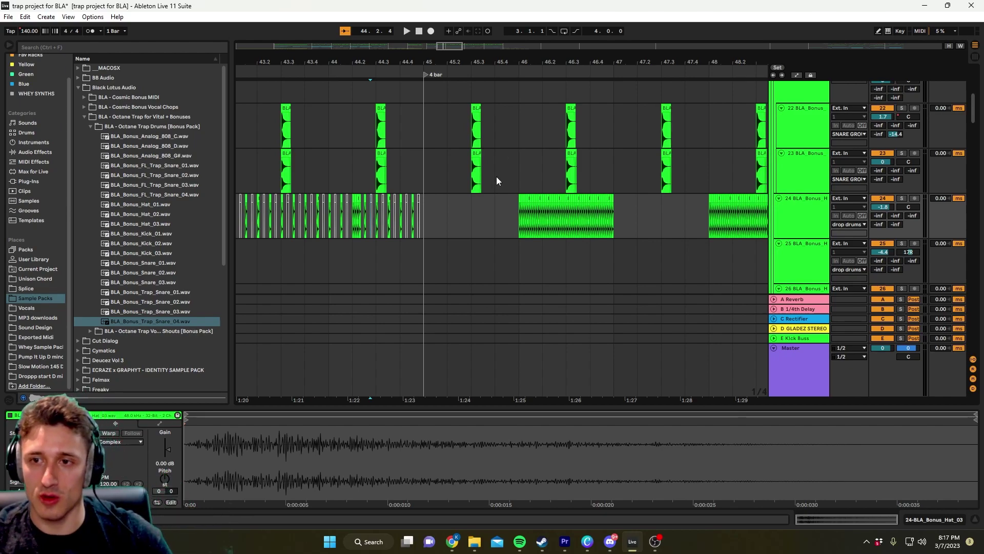
- Highlight the straight hat section from bar 46 to 47 on track 24 and play from bar 45
{"action": "left_click", "coordinate": [429, 209]}
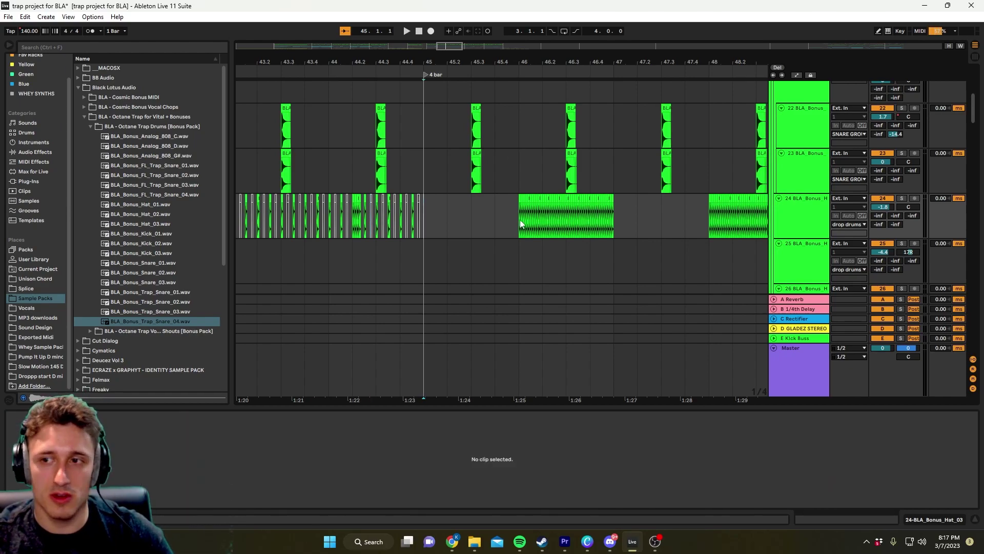
{"action": "left_click_drag", "start_coordinate": [517, 222], "coordinate": [648, 217]}
{"action": "key", "text": "ctrl+a"}
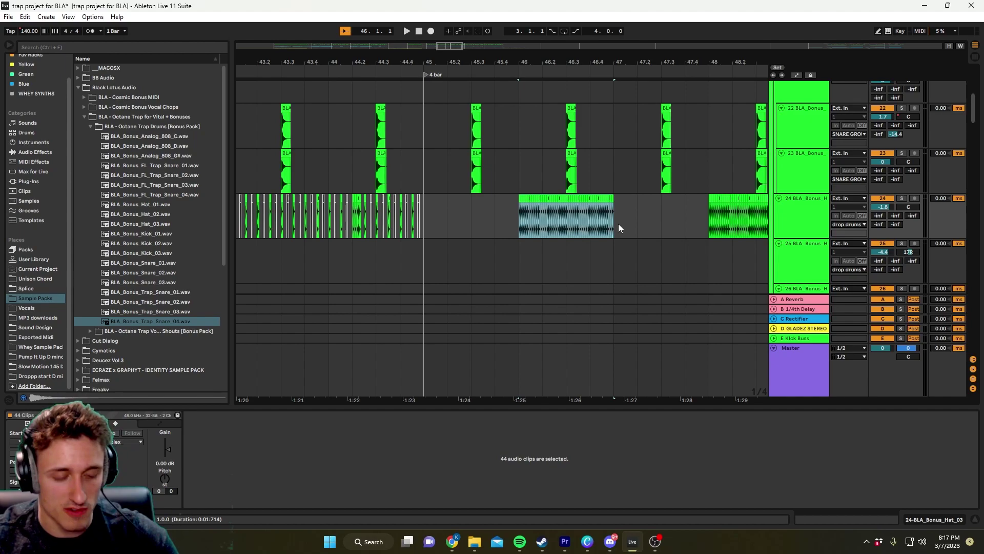
{"action": "left_click", "coordinate": [426, 219]}
{"action": "key", "text": "space"}
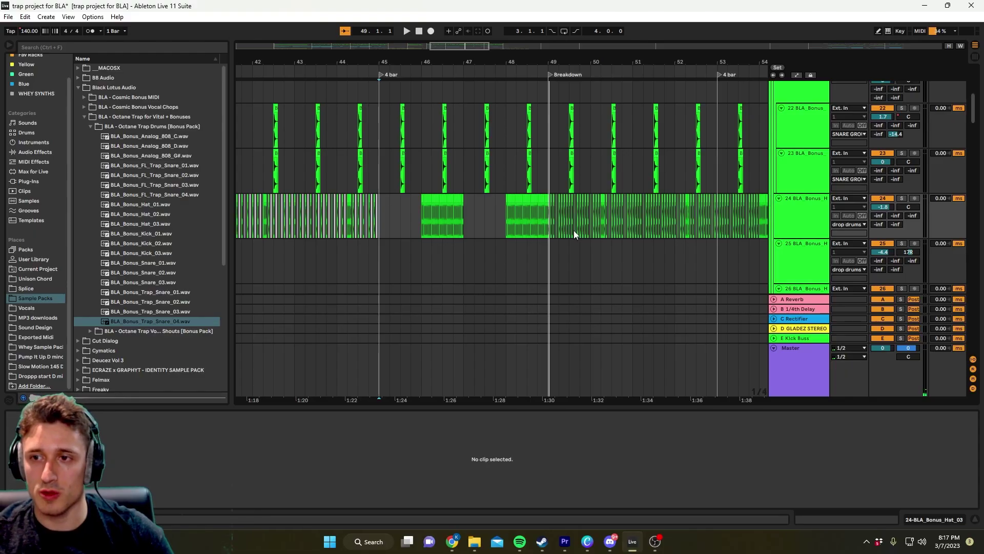
- Highlight the hat clips from the Breakdown marker at bar 49 to about bar 52 and inspect a single hat clip there
{"action": "scroll", "coordinate": [573, 230], "scroll_direction": "up", "scroll_amount": 3}
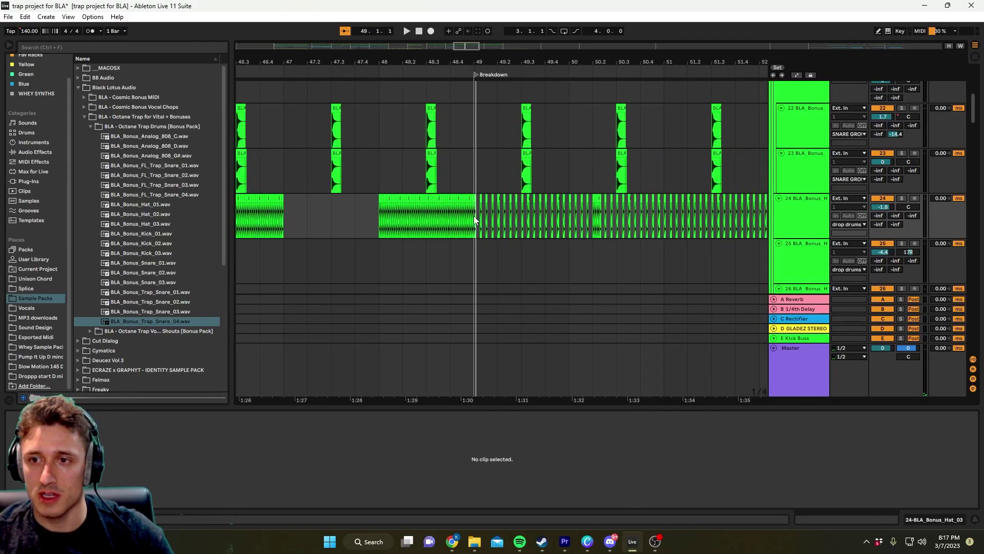
{"action": "left_click_drag", "start_coordinate": [473, 216], "coordinate": [764, 218]}
{"action": "scroll", "coordinate": [756, 217], "scroll_direction": "down", "scroll_amount": 3}
{"action": "scroll", "coordinate": [743, 218], "scroll_direction": "right", "scroll_amount": 2}
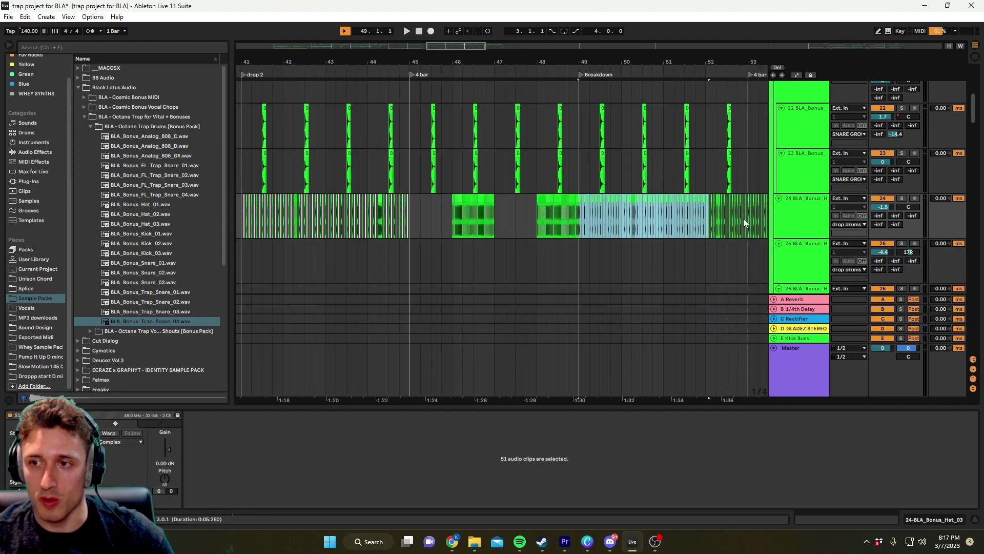
{"action": "scroll", "coordinate": [515, 233], "scroll_direction": "up", "scroll_amount": 3}
{"action": "scroll", "coordinate": [515, 232], "scroll_direction": "down", "scroll_amount": 1}
{"action": "left_click", "coordinate": [594, 219]}
{"action": "scroll", "coordinate": [594, 220], "scroll_direction": "down", "scroll_amount": 4}
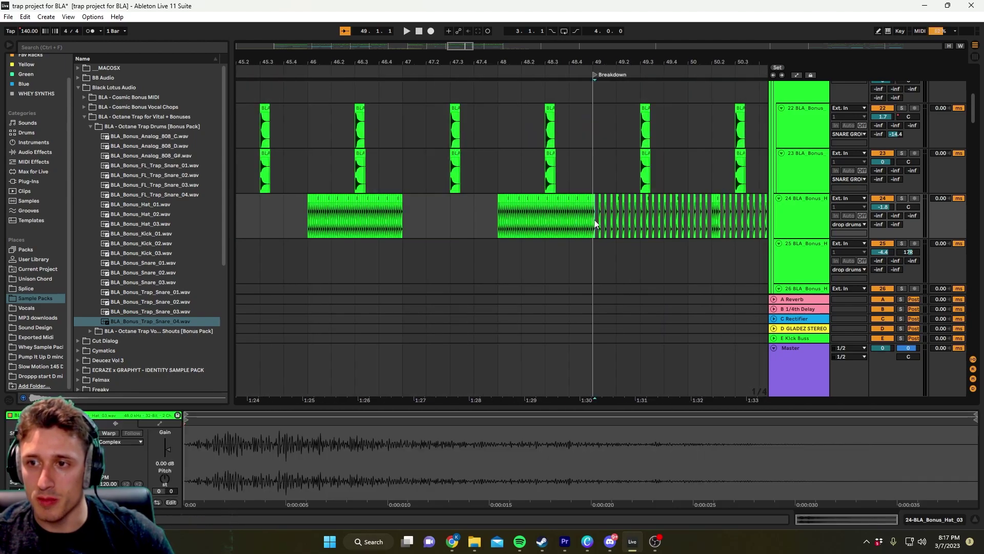
- Compare the hat patterns of drop 2's first and second four bars with the bars after the Breakdown marker
{"action": "scroll", "coordinate": [536, 221], "scroll_direction": "up", "scroll_amount": 5}
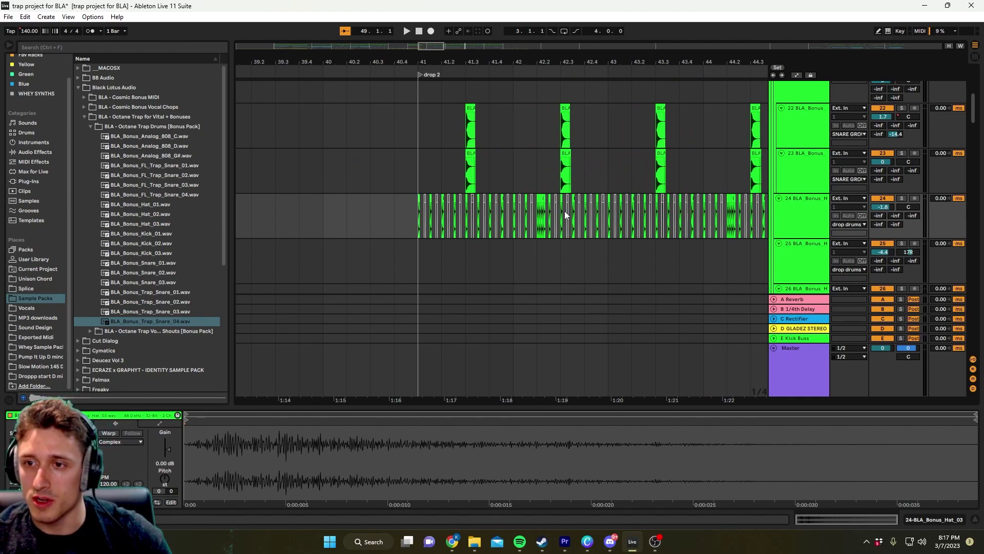
{"action": "scroll", "coordinate": [565, 215], "scroll_direction": "down", "scroll_amount": 3}
{"action": "scroll", "coordinate": [587, 216], "scroll_direction": "right", "scroll_amount": 8}
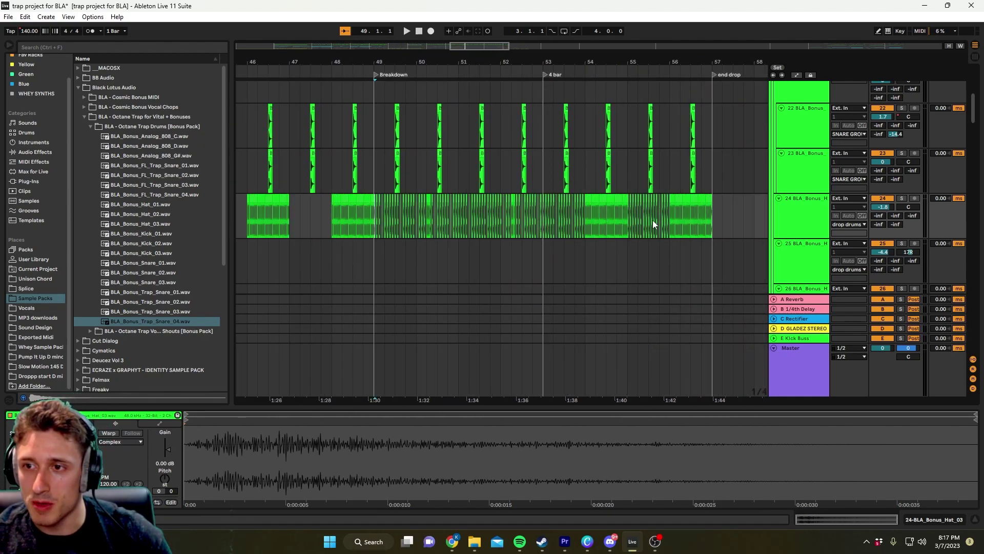
{"action": "scroll", "coordinate": [590, 230], "scroll_direction": "up", "scroll_amount": 3}
{"action": "scroll", "coordinate": [460, 240], "scroll_direction": "down", "scroll_amount": 3}
{"action": "scroll", "coordinate": [383, 241], "scroll_direction": "left", "scroll_amount": 2}
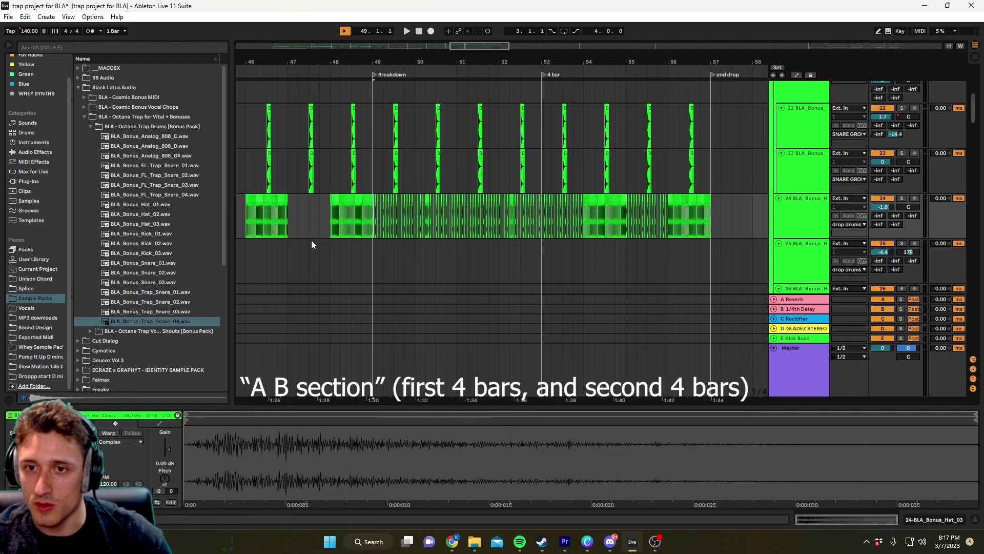
{"action": "scroll", "coordinate": [314, 233], "scroll_direction": "left", "scroll_amount": 4}
{"action": "scroll", "coordinate": [437, 225], "scroll_direction": "down", "scroll_amount": 12}
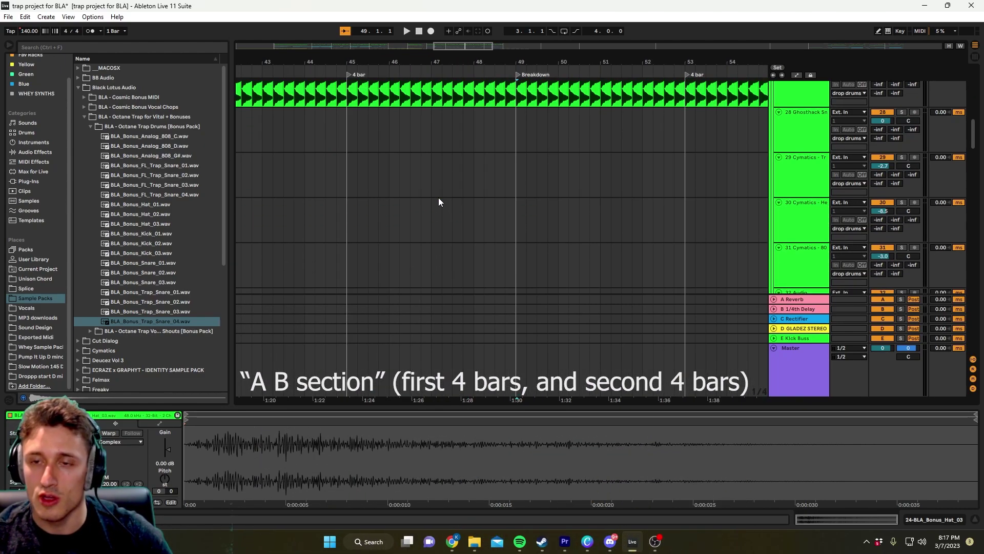
{"action": "scroll", "coordinate": [410, 200], "scroll_direction": "down", "scroll_amount": 10}
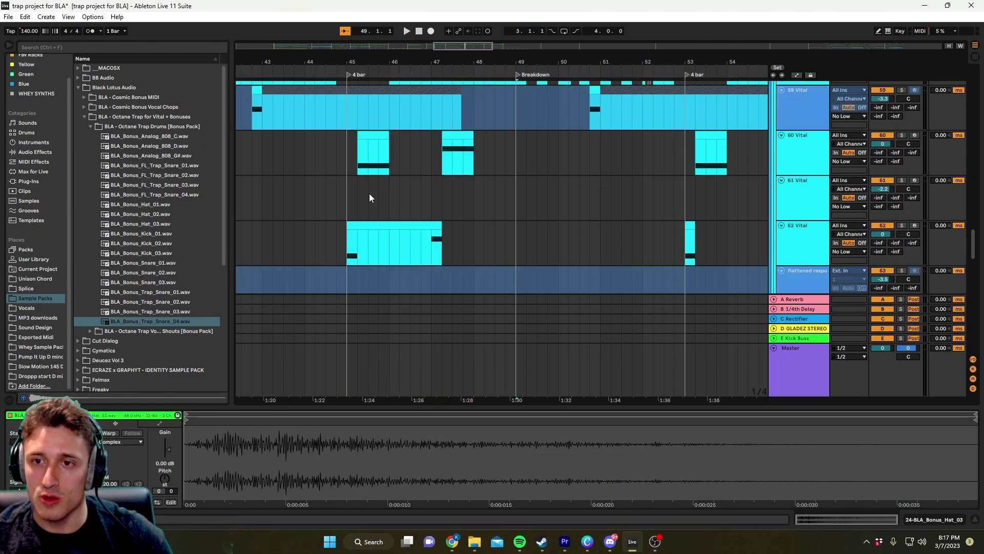
- Solo the 62 Vital track and play its clip from bar 45
{"action": "left_click", "coordinate": [358, 241]}
{"action": "key", "text": "space"}
{"action": "key", "text": "space"}
{"action": "scroll", "coordinate": [378, 254], "scroll_direction": "down", "scroll_amount": 5}
{"action": "scroll", "coordinate": [320, 254], "scroll_direction": "left", "scroll_amount": 2}
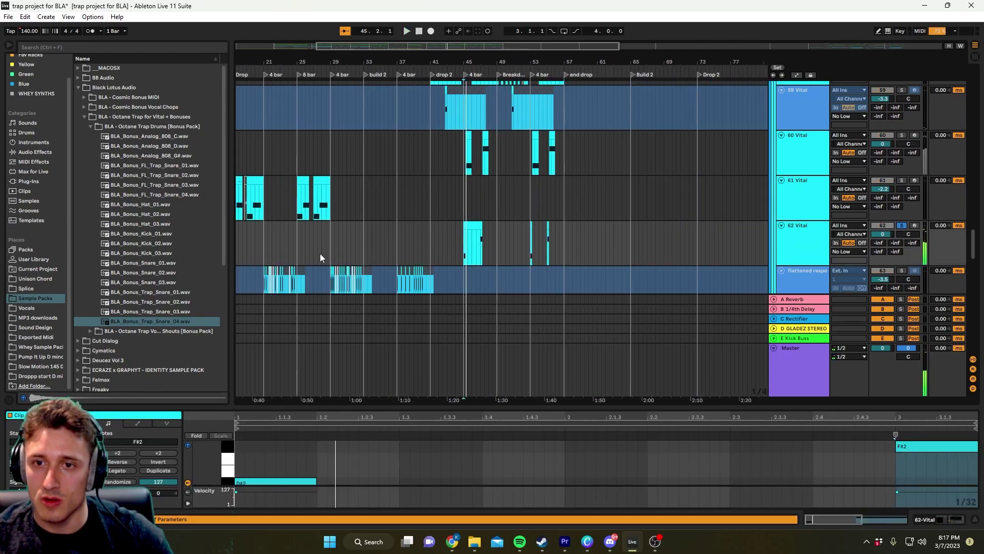
- Show the 62 Vital device chain and examine its Metallic - Brawler patch in the Vital window during playback
{"action": "key", "text": "shift+Tab"}
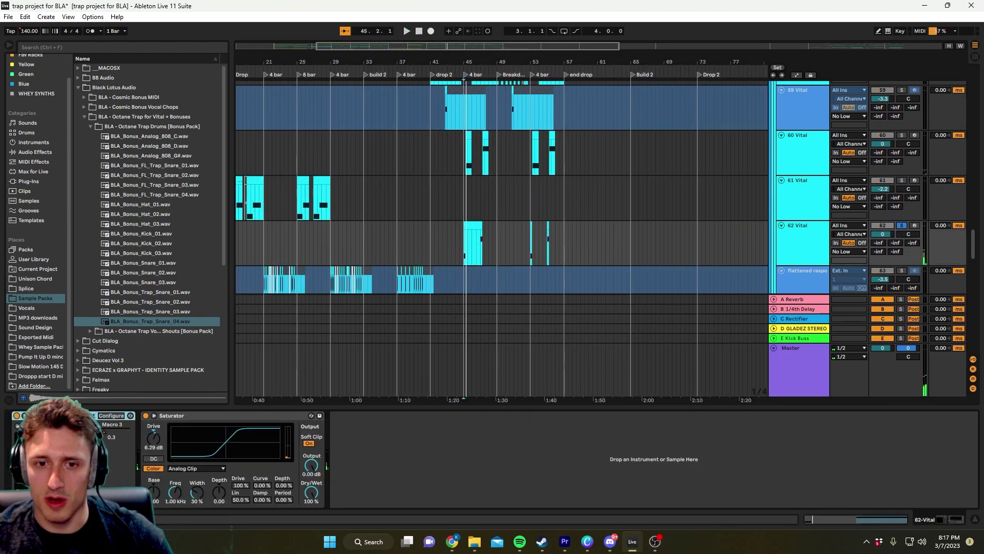
{"action": "key", "text": "ctrl+alt+p"}
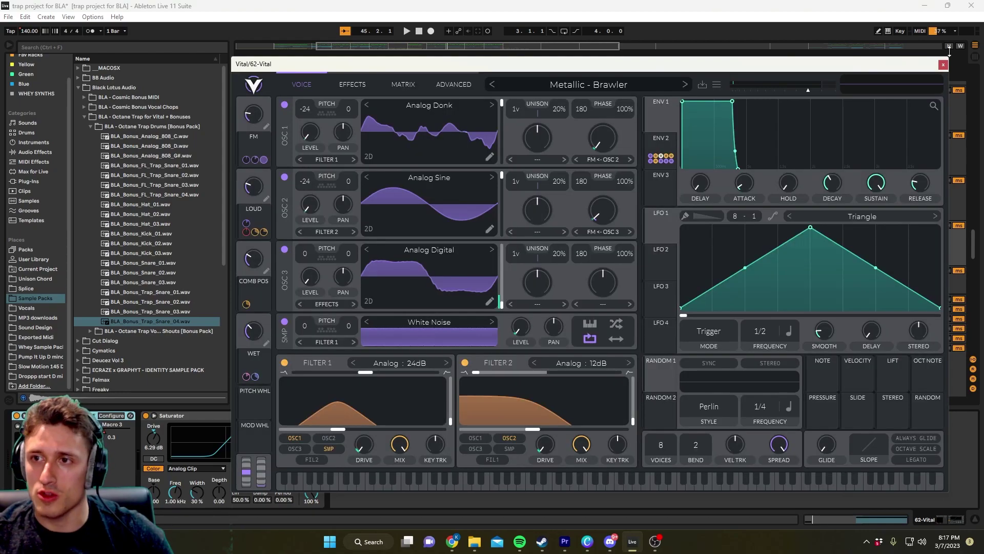
{"action": "key", "text": "space"}
{"action": "key", "text": "space"}
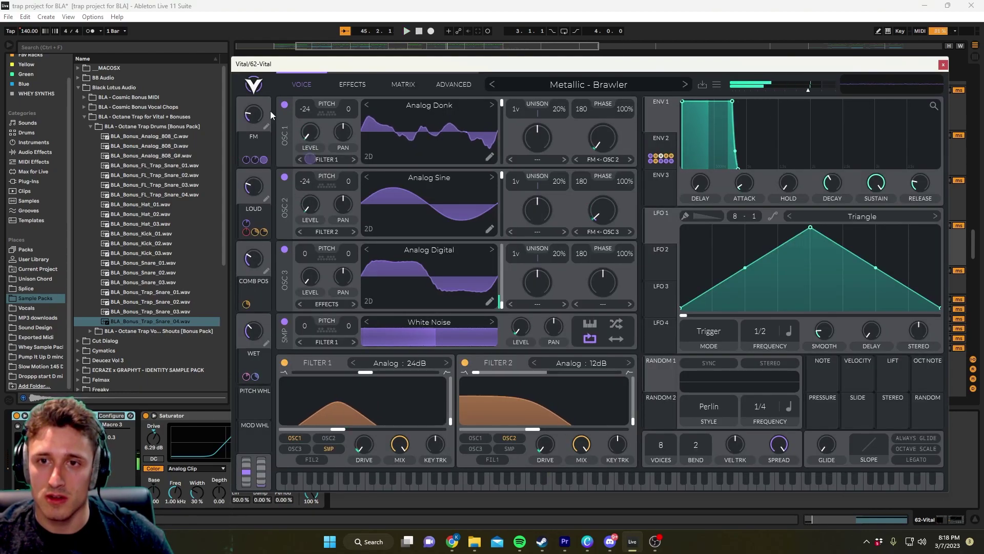
{"action": "left_click", "coordinate": [942, 64]}
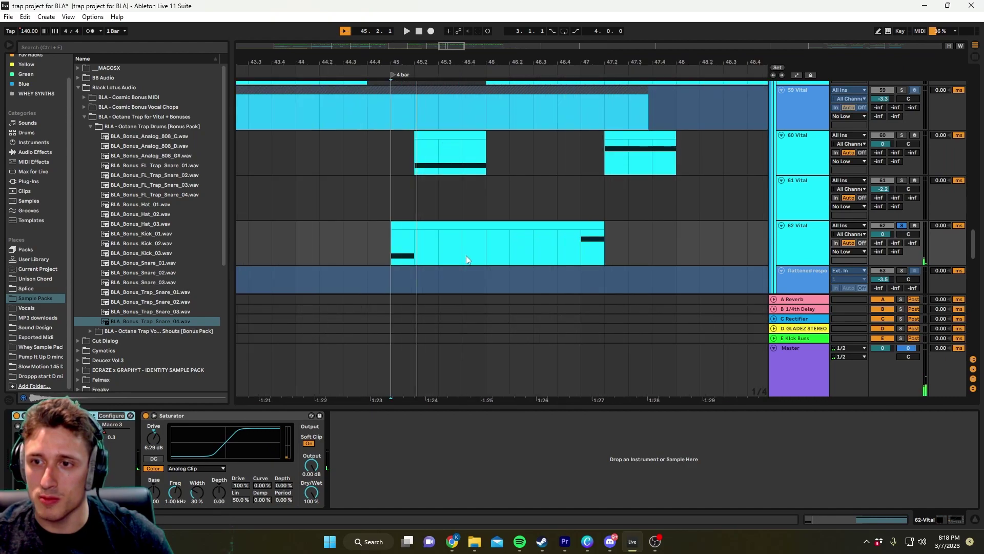
- Solo the 60 Vital track, play its clip at bar 45.2 and open its Vital synth window from the device chain
{"action": "left_click", "coordinate": [580, 248]}
{"action": "key", "text": "space"}
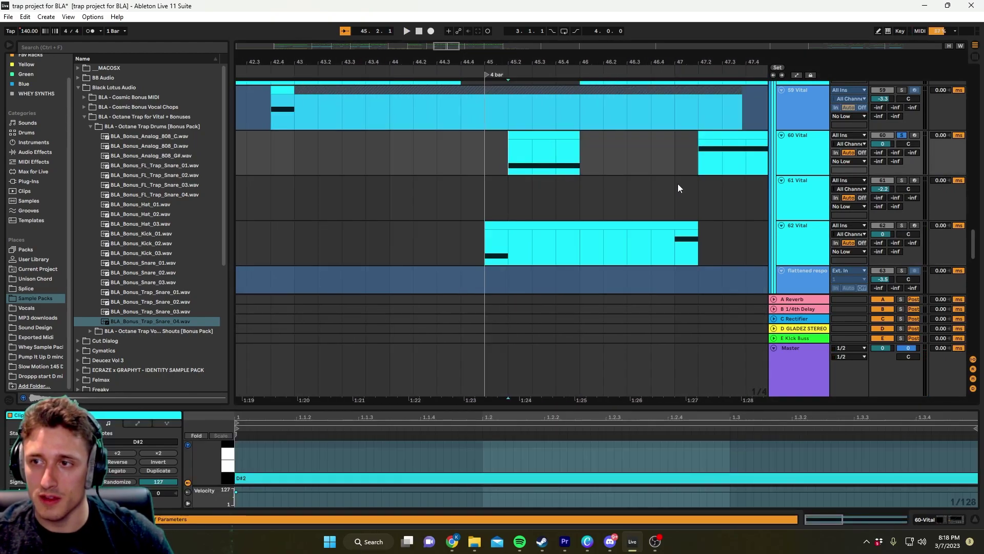
{"action": "double_click", "coordinate": [812, 155]}
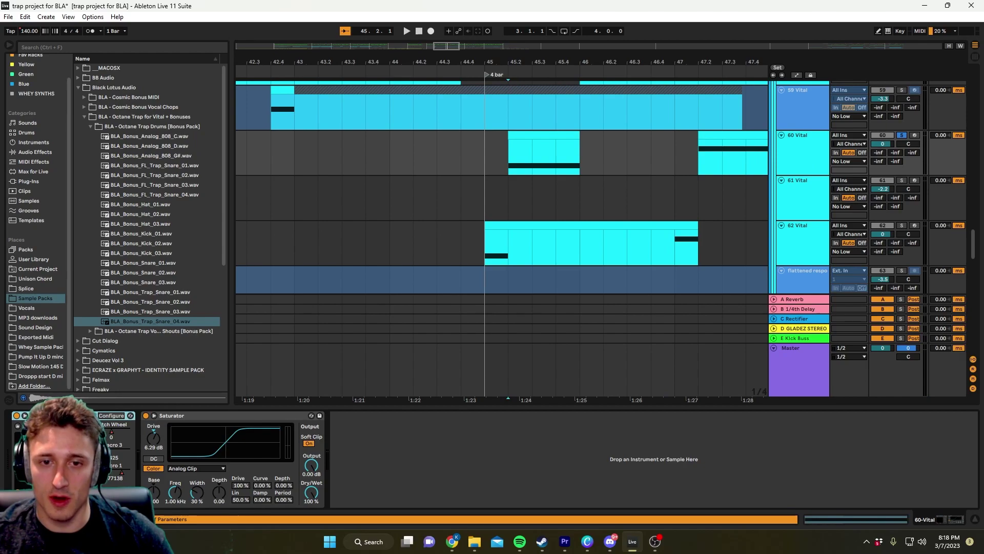
{"action": "left_click", "coordinate": [130, 415]}
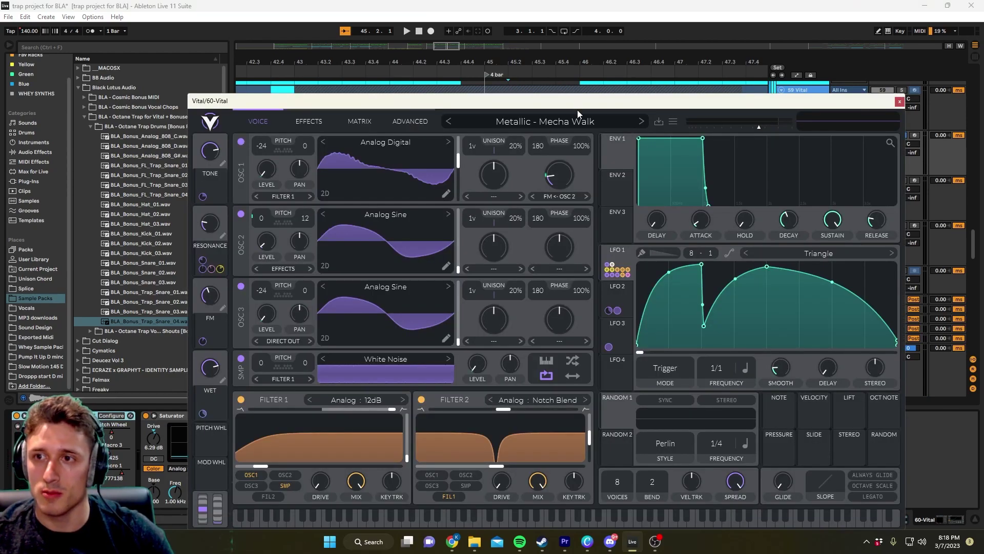
- Reposition the 60 Vital synth window and examine the Metallic - Mecha Walk patch while its clip plays
{"action": "left_click_drag", "start_coordinate": [578, 105], "coordinate": [618, 51]}
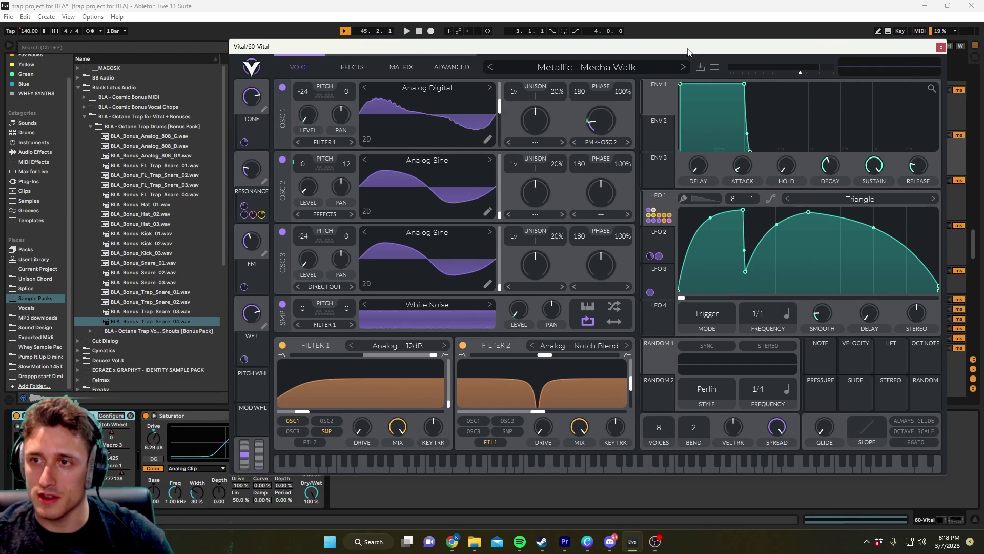
{"action": "left_click_drag", "start_coordinate": [687, 51], "coordinate": [694, 210]}
{"action": "left_click_drag", "start_coordinate": [558, 206], "coordinate": [532, 98]}
{"action": "key", "text": "space"}
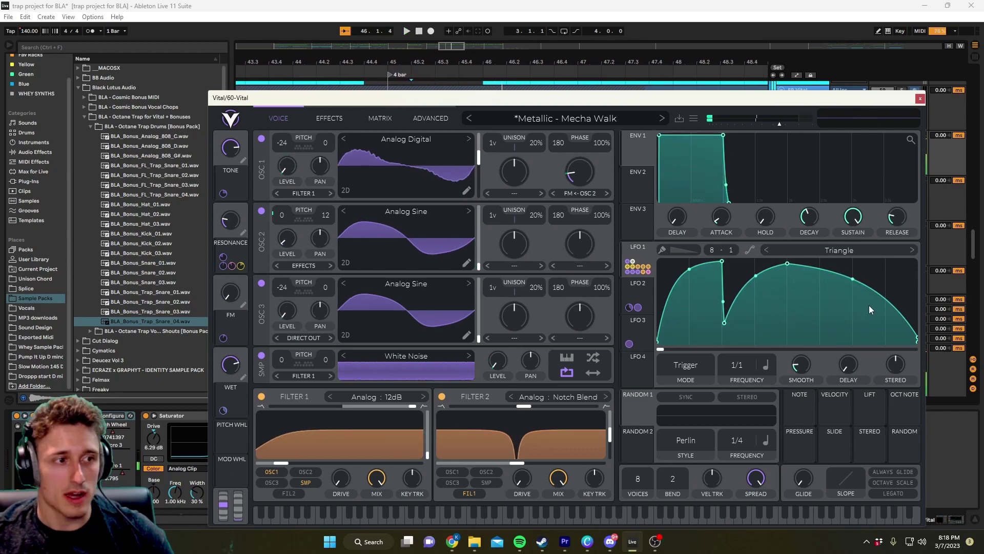
{"action": "key", "text": "space"}
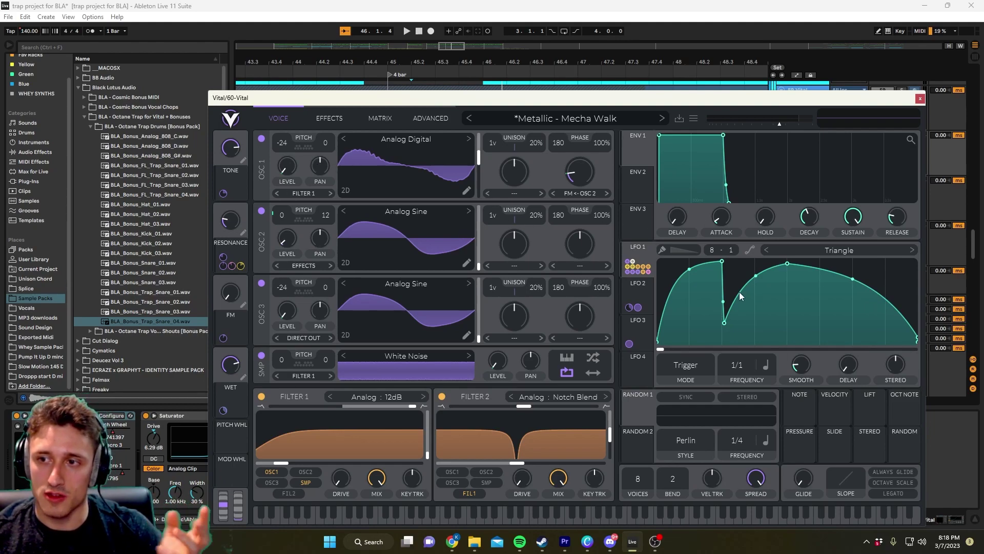
{"action": "left_click", "coordinate": [921, 98]}
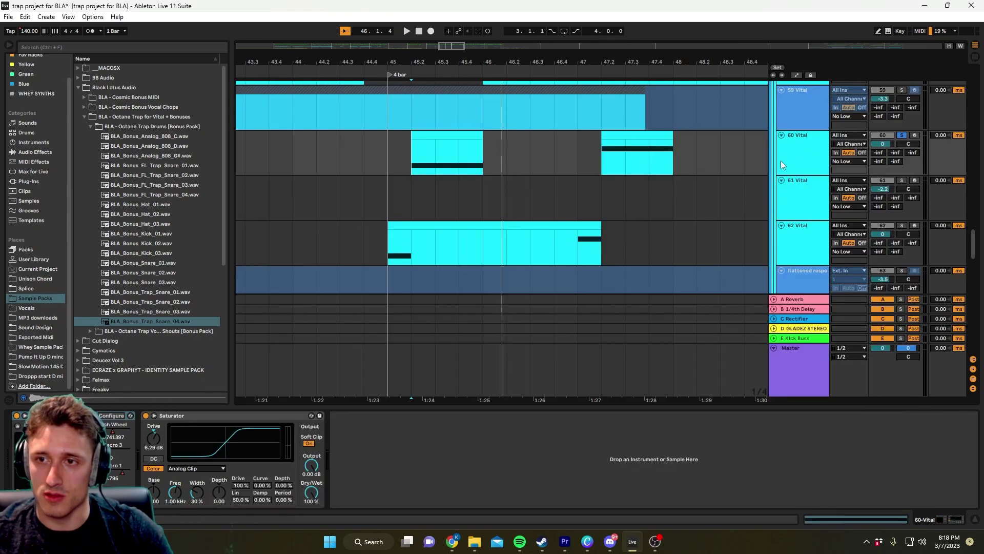
- Solo the fm wonking track on channel 58, play its clip from bar 46 and examine the Shifter's Fine control
{"action": "scroll", "coordinate": [600, 198], "scroll_direction": "up", "scroll_amount": 2}
{"action": "left_click", "coordinate": [484, 144]}
{"action": "key", "text": "s"}
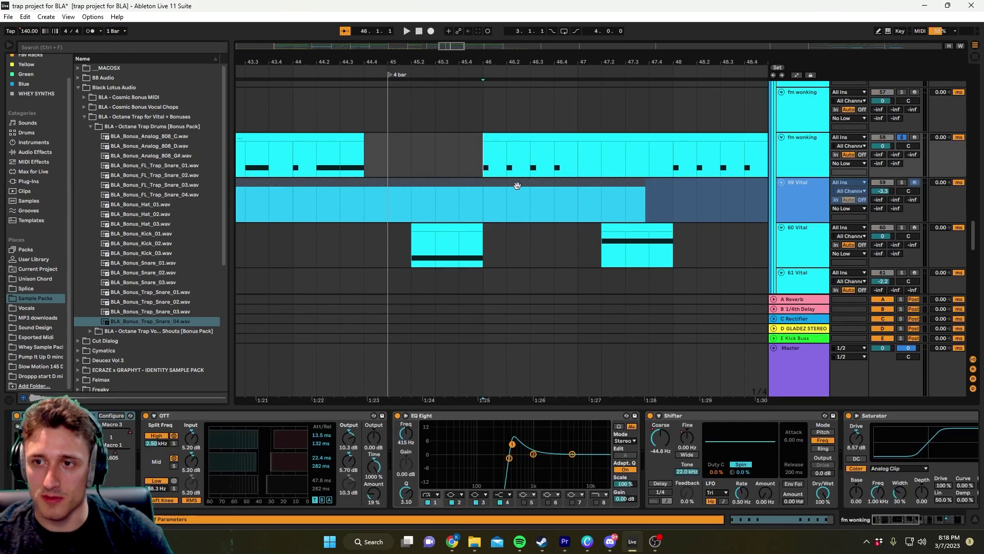
{"action": "key", "text": "space"}
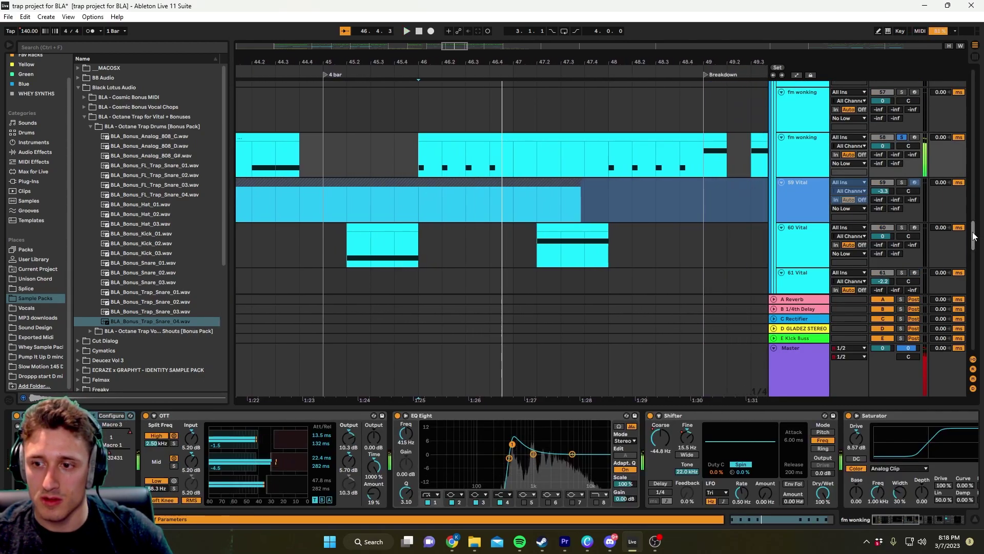
{"action": "double_click", "coordinate": [690, 438]}
{"action": "key", "text": "space"}
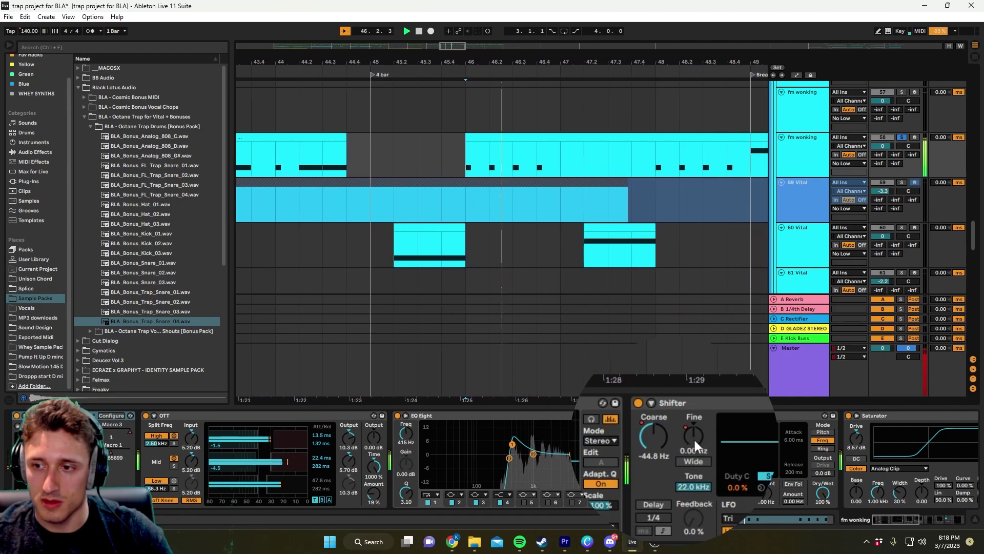
{"action": "key", "text": "space"}
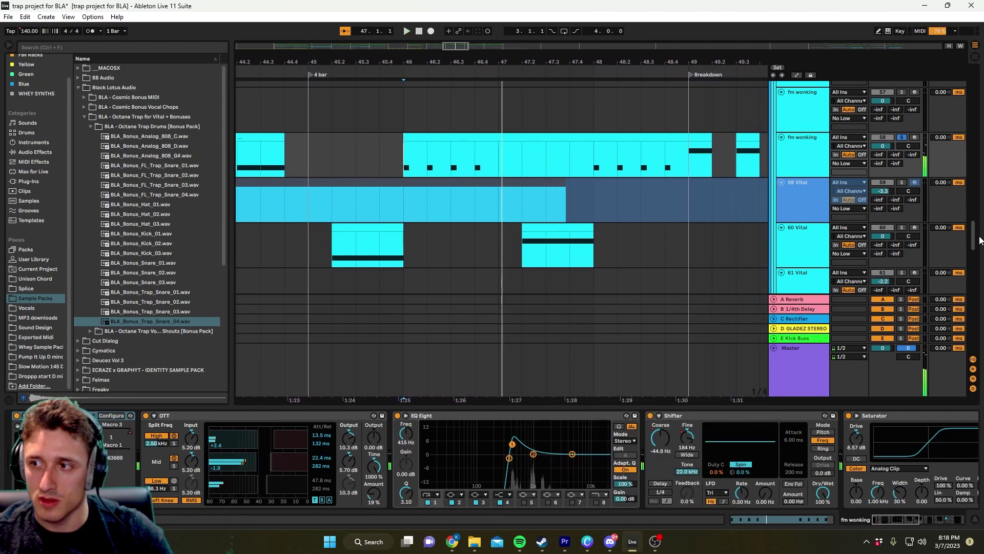
- Play the Turn Down for What vocal clip from bar 46, and play the full mix of the 4 bar section from bar 45
{"action": "left_click_drag", "start_coordinate": [974, 238], "coordinate": [976, 339]}
{"action": "left_click", "coordinate": [405, 226]}
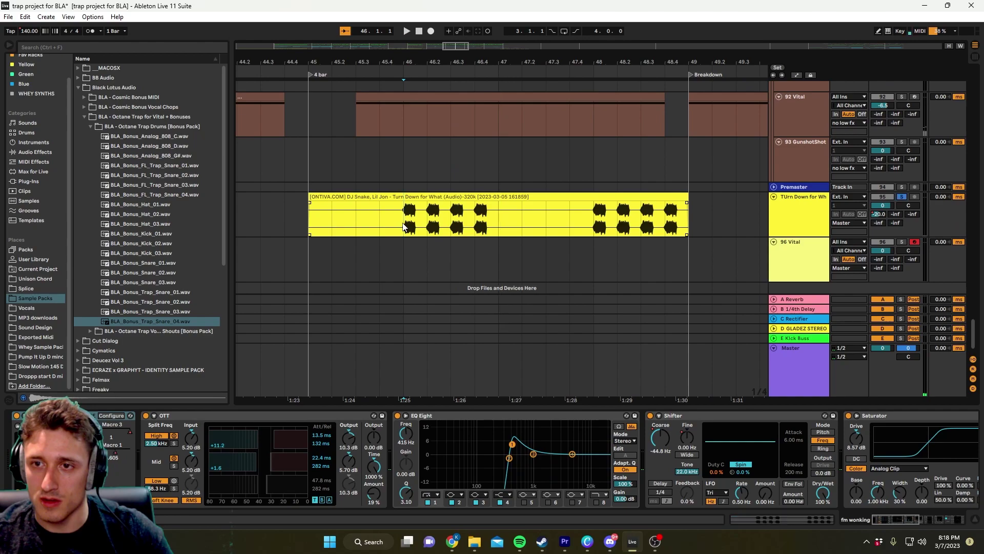
{"action": "key", "text": "space"}
{"action": "left_click", "coordinate": [318, 169]}
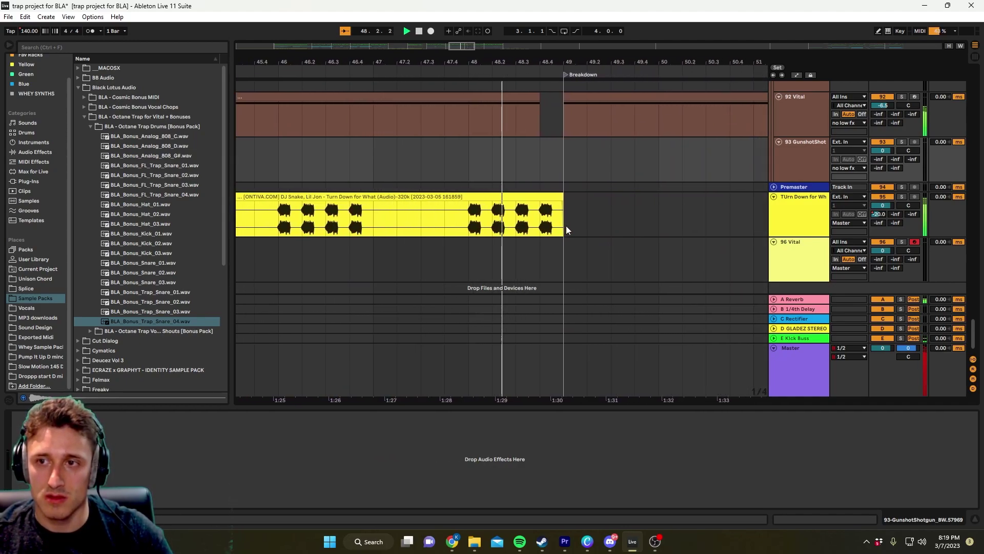
- Examine the MIDI notes of the channel 58 fm wonking clips at bar 46 and in the Breakdown section
{"action": "scroll", "coordinate": [566, 226], "scroll_direction": "down", "scroll_amount": 2}
{"action": "scroll", "coordinate": [566, 230], "scroll_direction": "up", "scroll_amount": 15}
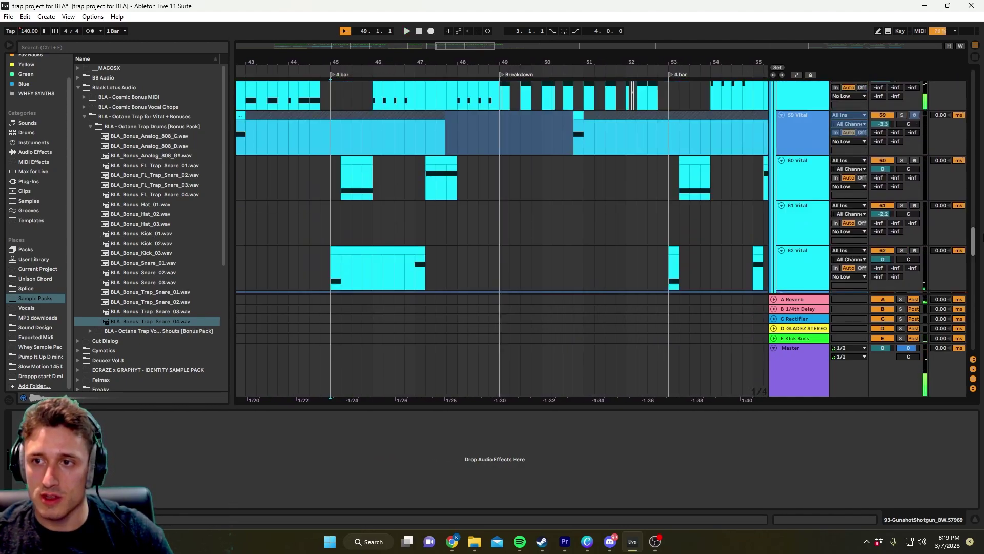
{"action": "key", "text": "minus"}
{"action": "left_click", "coordinate": [464, 177]}
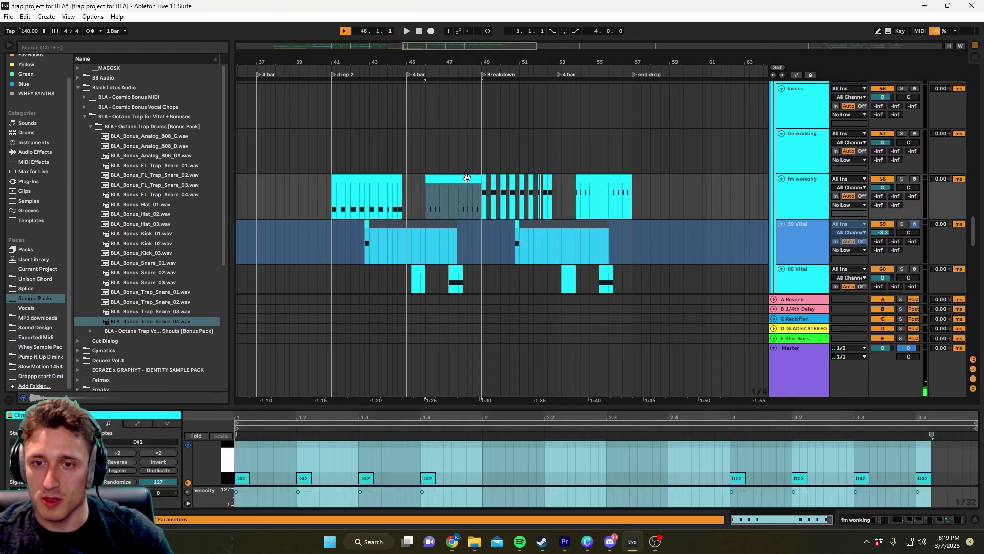
{"action": "left_click", "coordinate": [514, 180]}
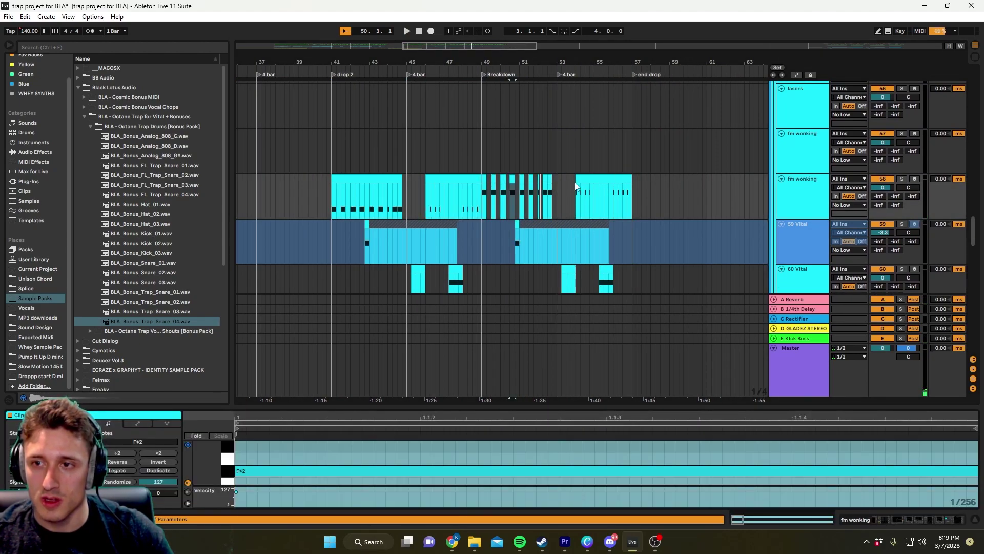
- Play the full mix from bar 56.2 through the end drop marker, stop around bar 59, and view the wider arrangement
{"action": "scroll", "coordinate": [578, 231], "scroll_direction": "down", "scroll_amount": 1}
{"action": "scroll", "coordinate": [573, 233], "scroll_direction": "up", "scroll_amount": 2}
{"action": "scroll", "coordinate": [601, 243], "scroll_direction": "down", "scroll_amount": 3}
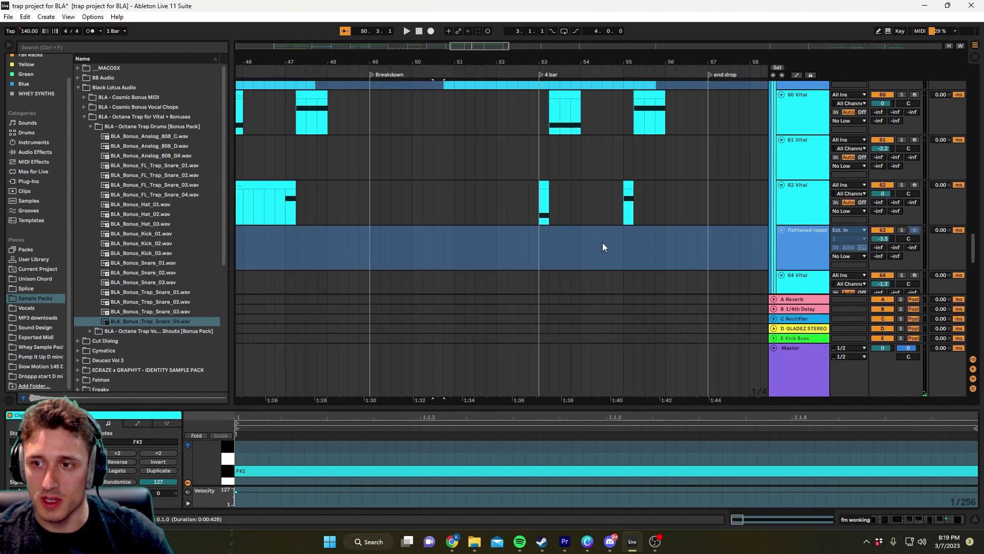
{"action": "scroll", "coordinate": [692, 256], "scroll_direction": "down", "scroll_amount": 2}
{"action": "scroll", "coordinate": [499, 201], "scroll_direction": "down", "scroll_amount": 2}
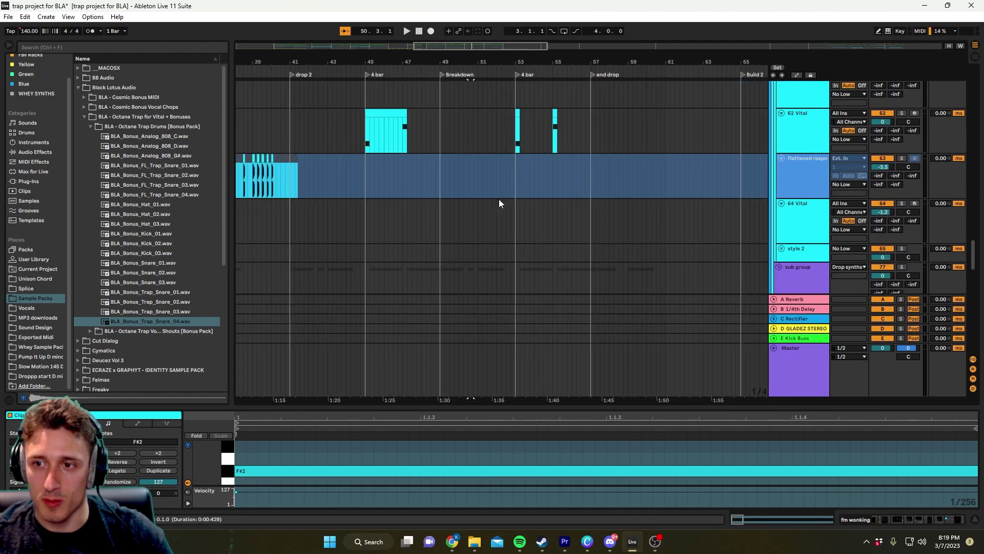
{"action": "scroll", "coordinate": [567, 217], "scroll_direction": "down", "scroll_amount": 5}
{"action": "left_click", "coordinate": [576, 182]}
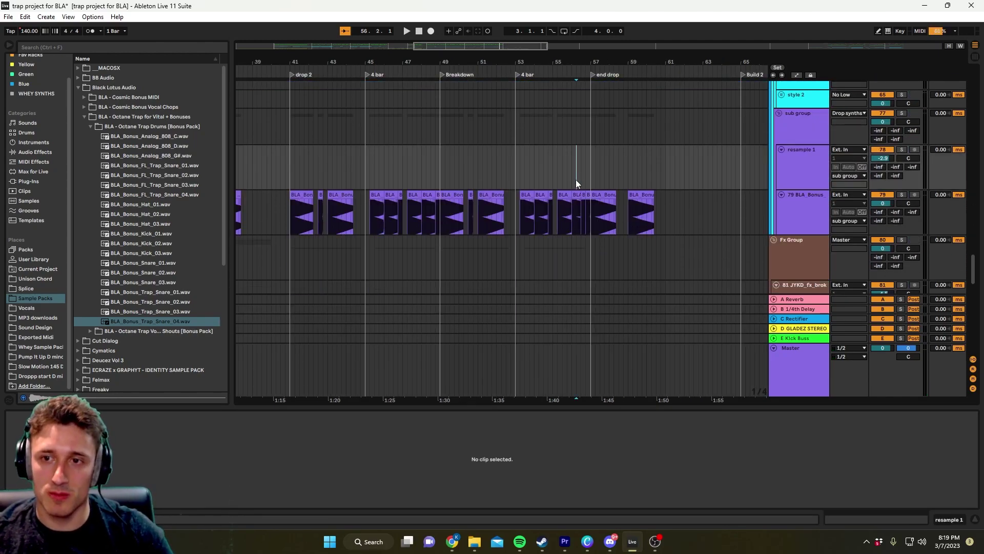
{"action": "key", "text": "space"}
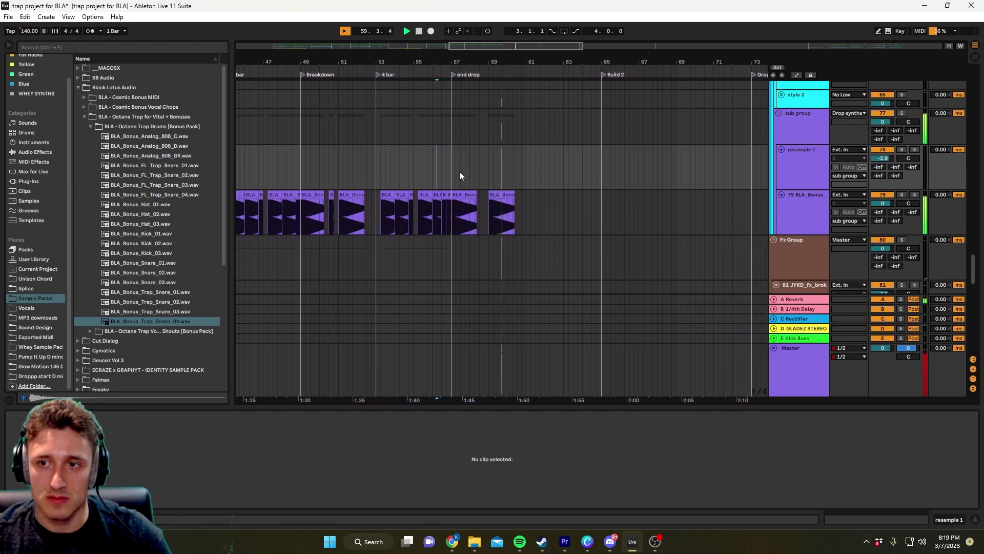
{"action": "key", "text": "space"}
{"action": "scroll", "coordinate": [459, 171], "scroll_direction": "down", "scroll_amount": 3}
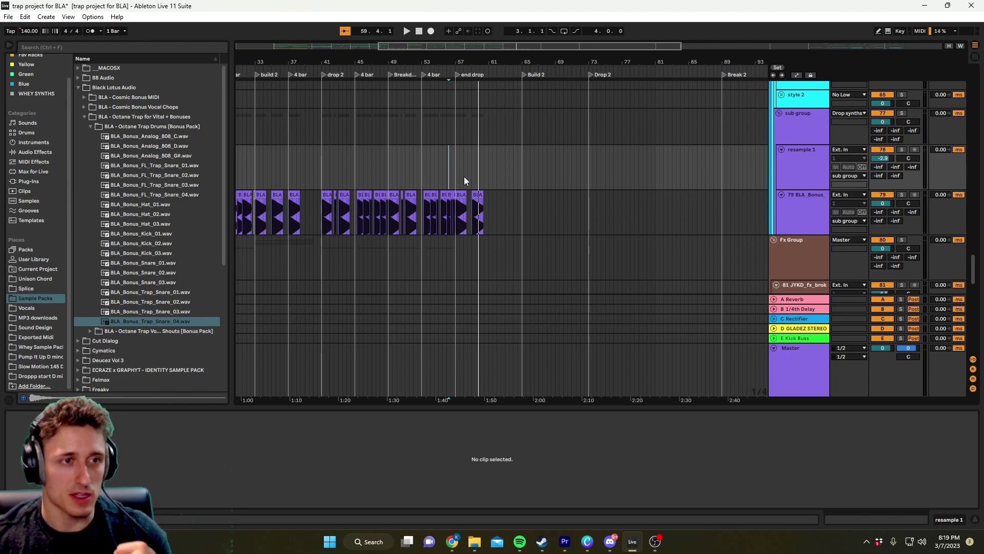
{"action": "scroll", "coordinate": [474, 177], "scroll_direction": "left", "scroll_amount": 3}
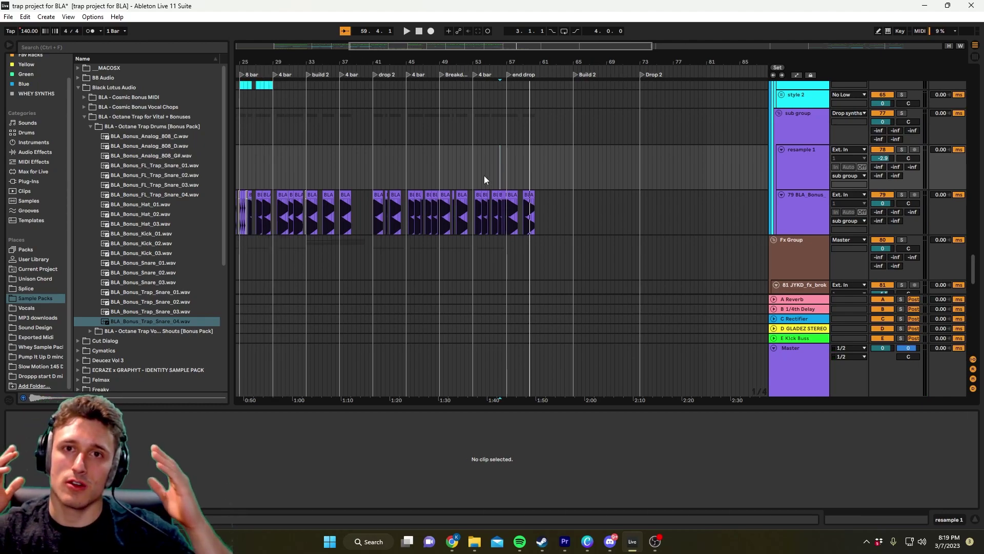